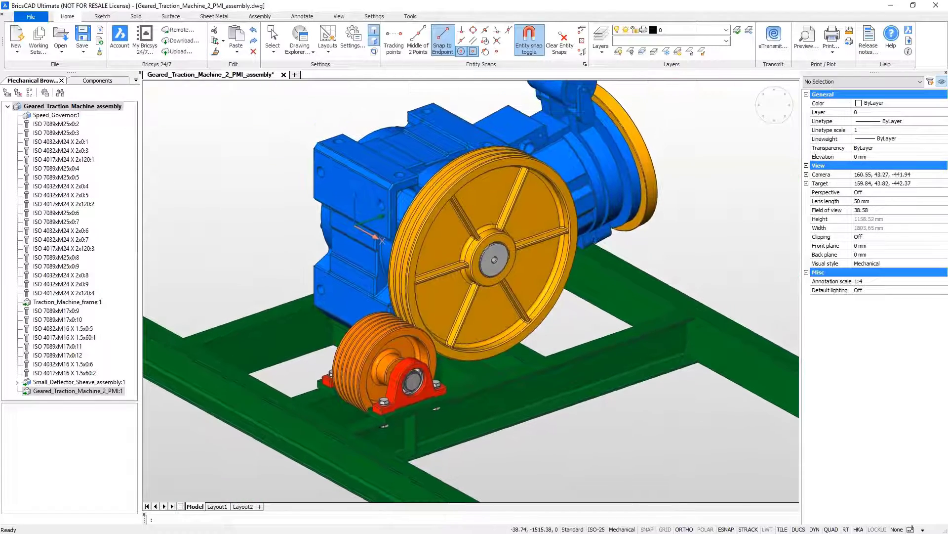
- Open the Geared_Traction_Machine_2_PMI component of the assembly for editing
left_click(79, 390)
right_click(98, 391)
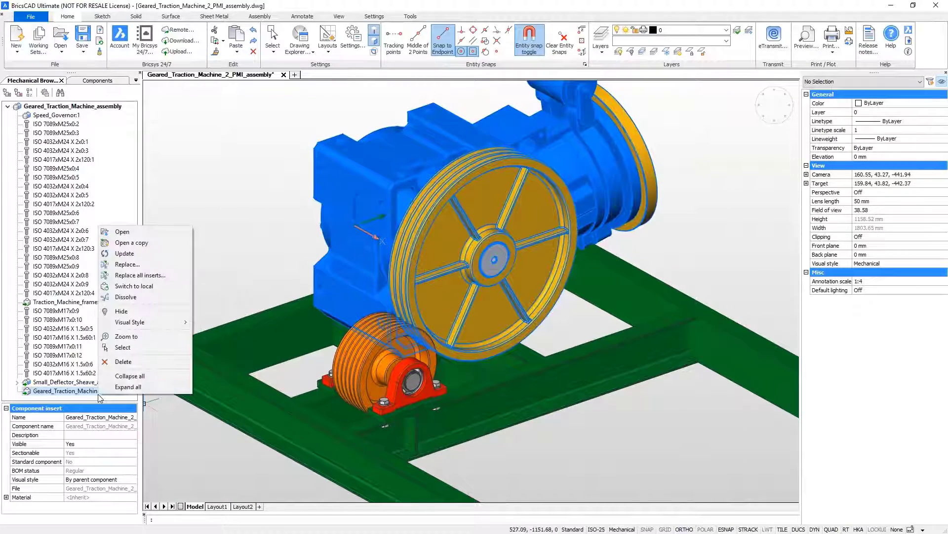
left_click(122, 232)
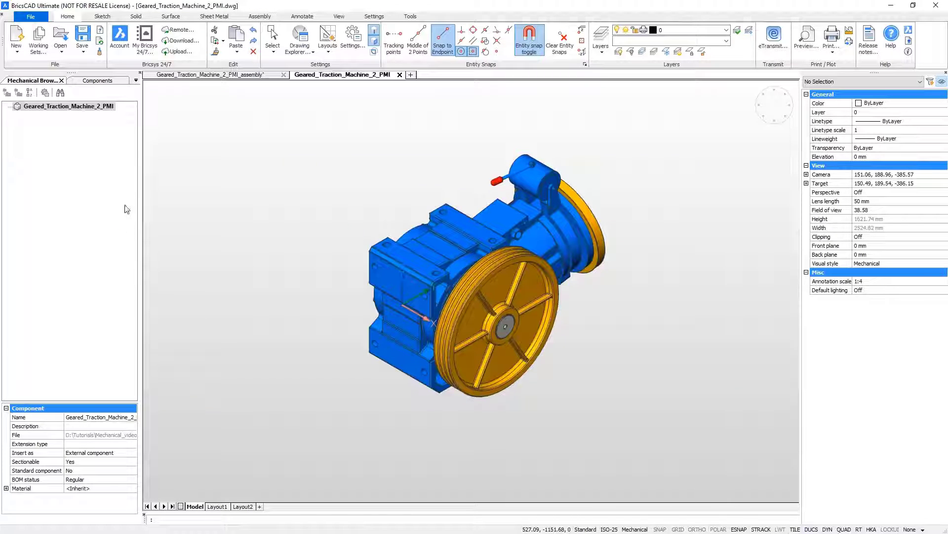
- Form an external component from the large front sheave, using the shaft end's center as its base point
left_click(262, 18)
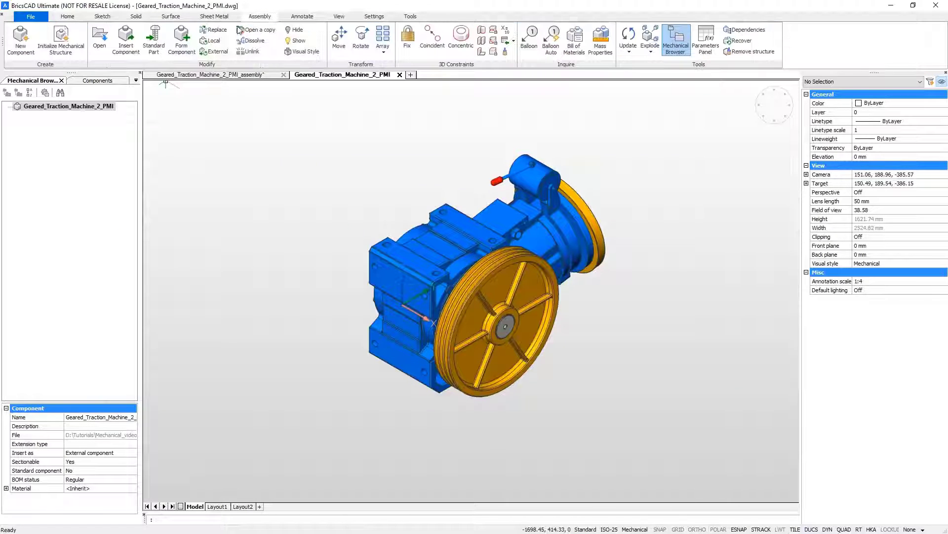
left_click(181, 40)
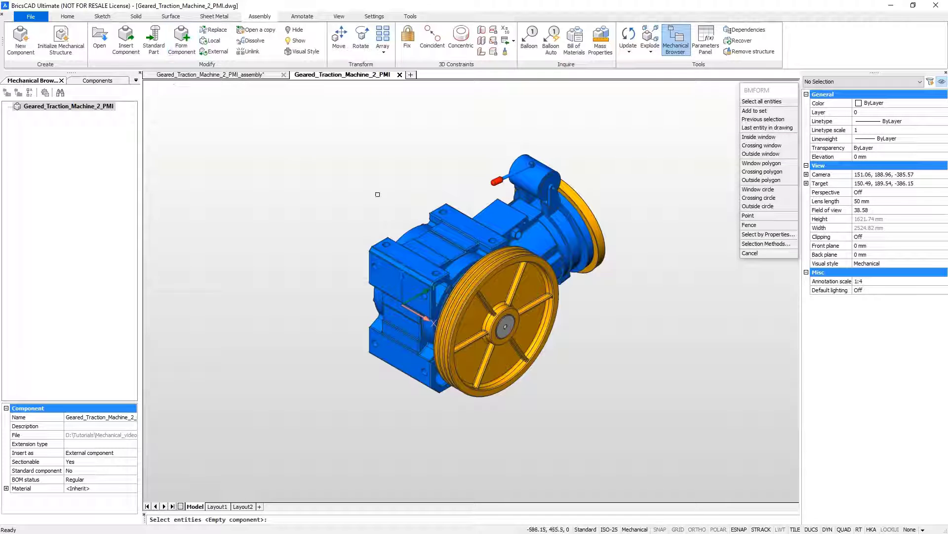
key("Return")
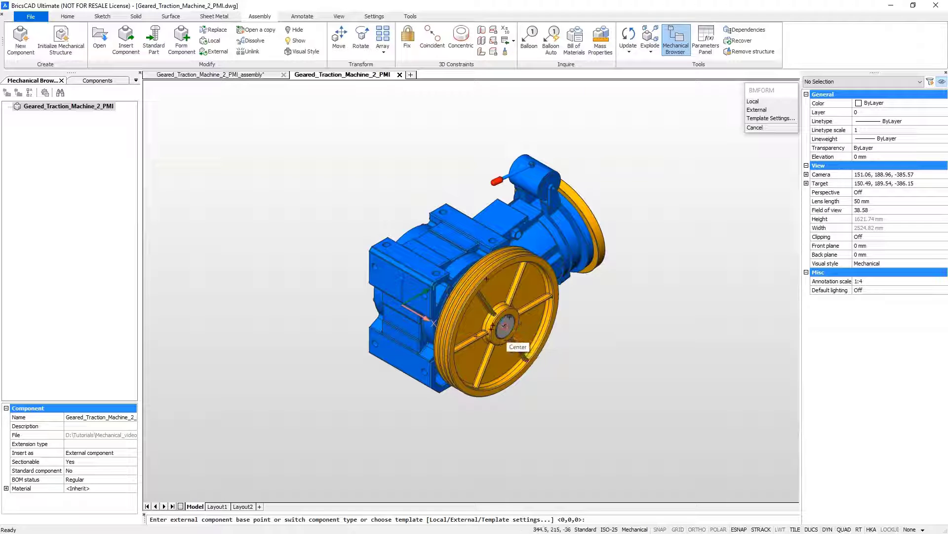
left_click(503, 326)
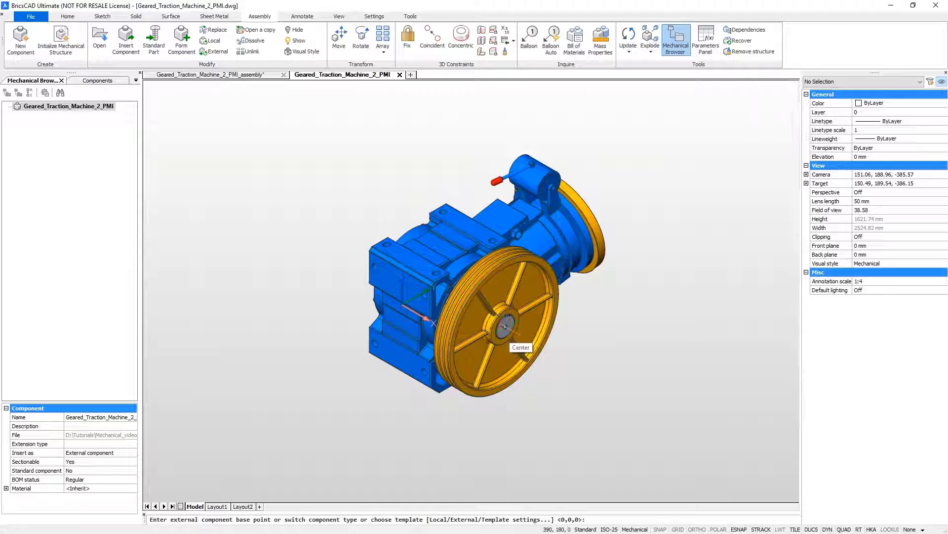
left_click(505, 325)
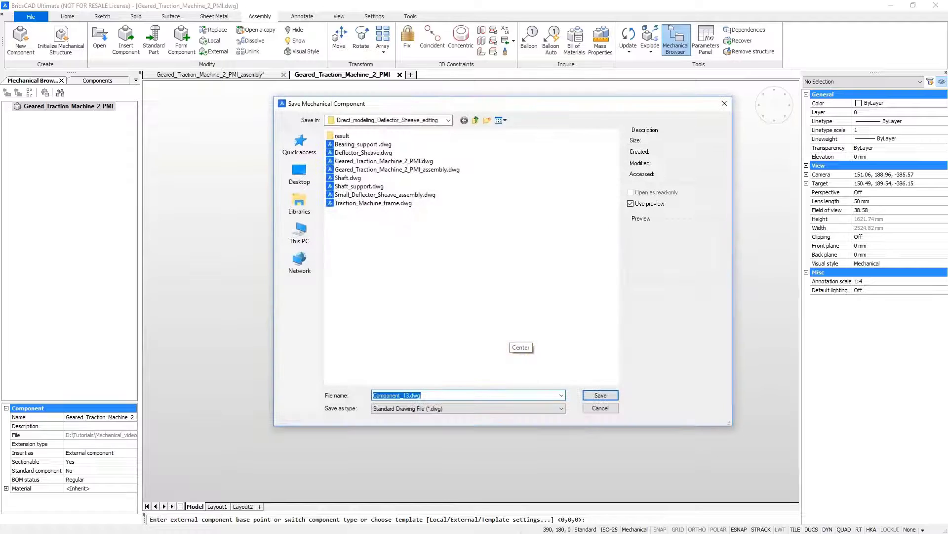
- Save the new component as Deflector_Sheave_2.dwg in the project folder and finish forming it
left_click(364, 153)
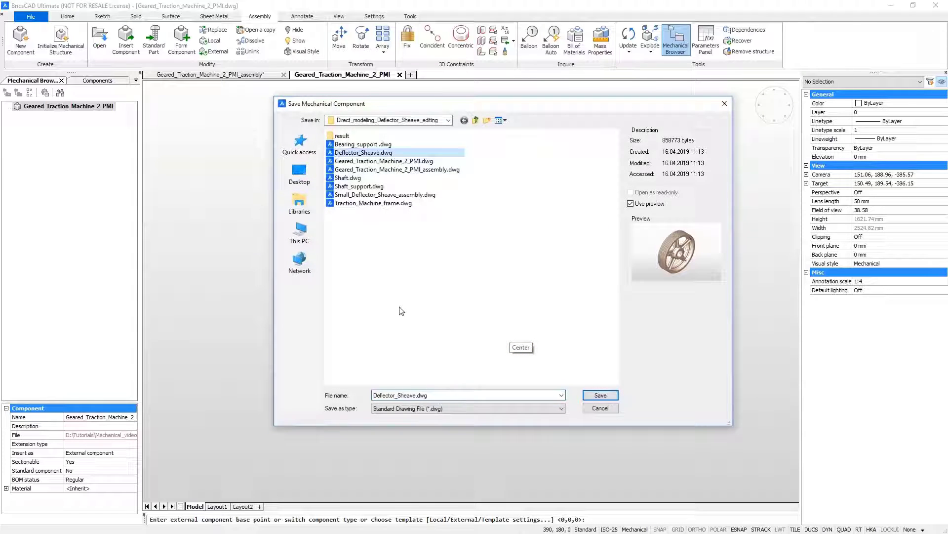
left_click(417, 395)
left_click(417, 395)
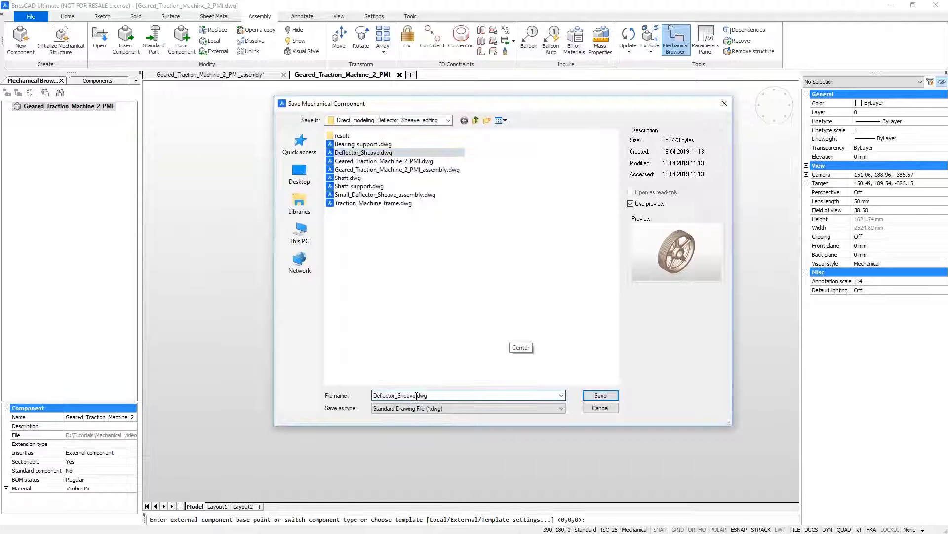
type("_2")
key("Return")
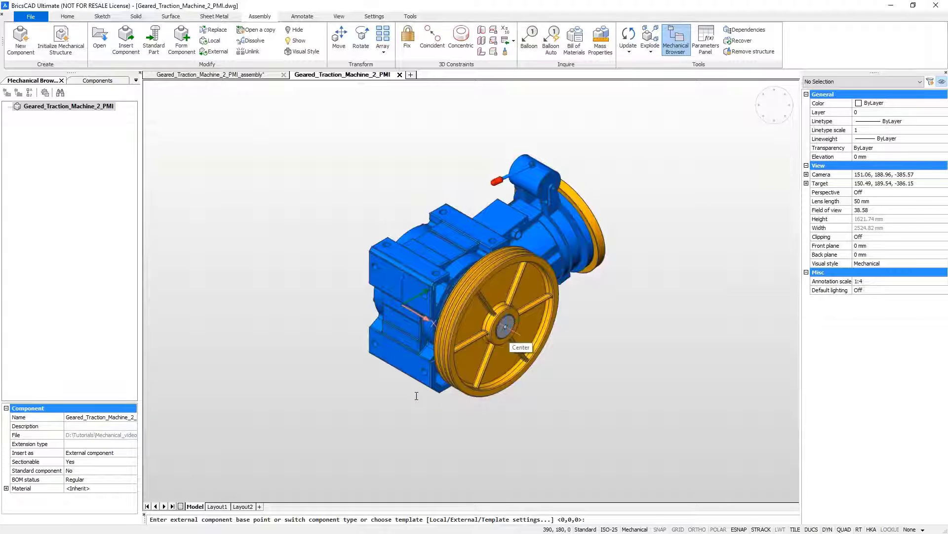
key("Return")
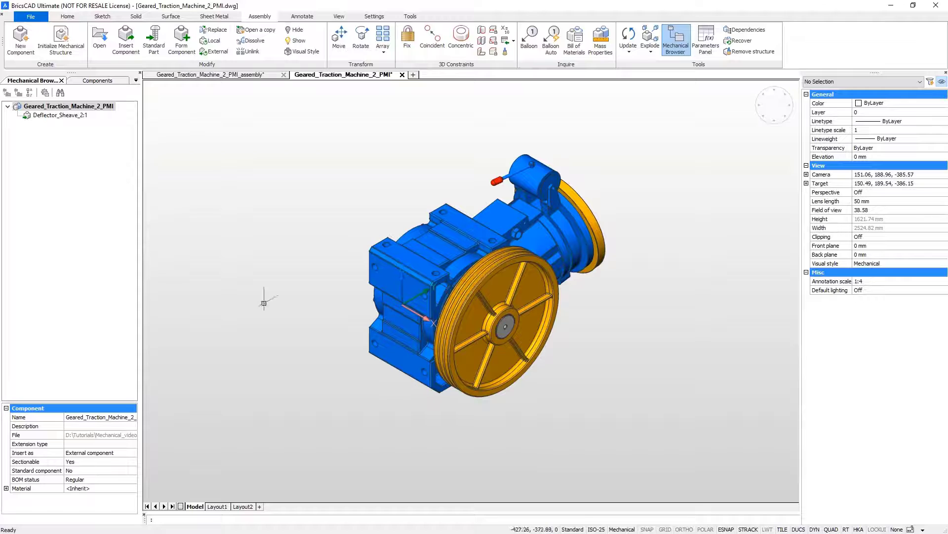
- Open the Deflector_Sheave_2 component in its own drawing
left_click(59, 115)
right_click(74, 116)
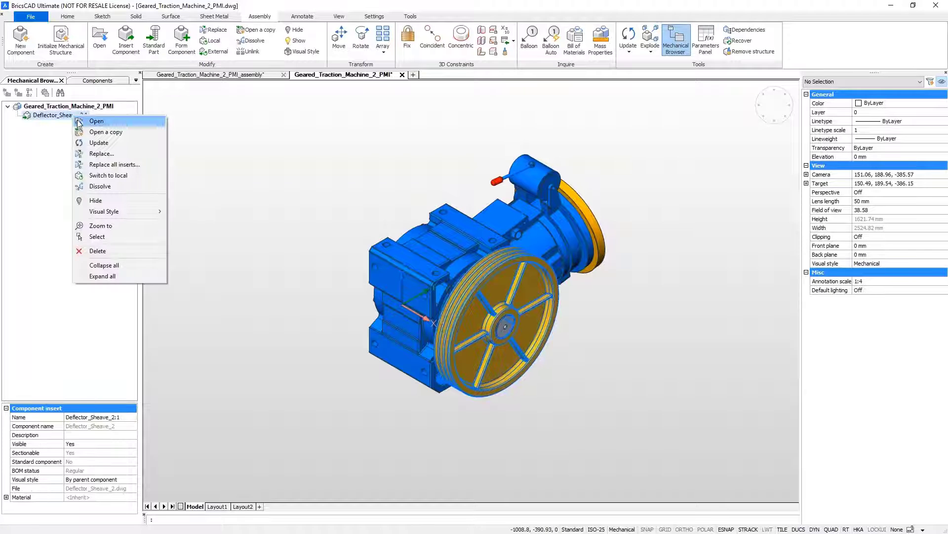
left_click(78, 122)
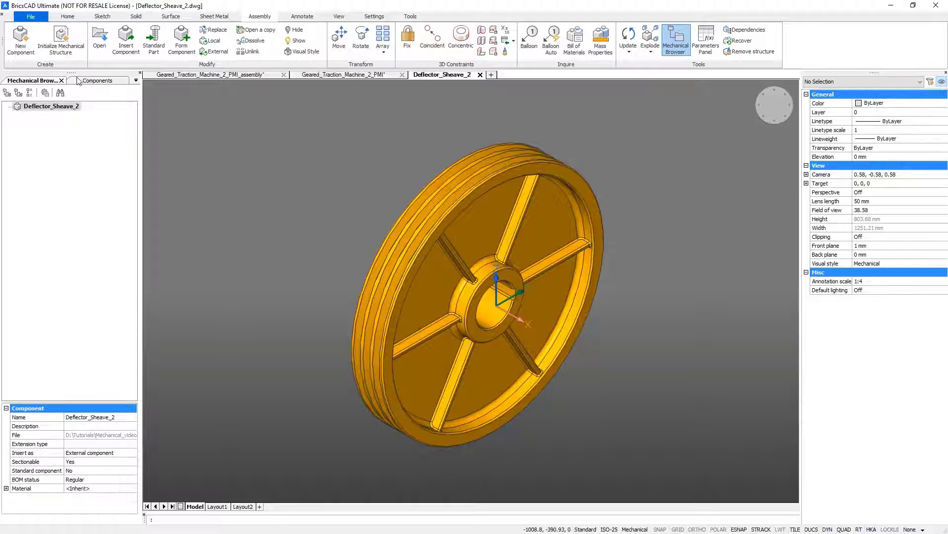
- Set the color of layer 0 to index color 40
left_click(68, 16)
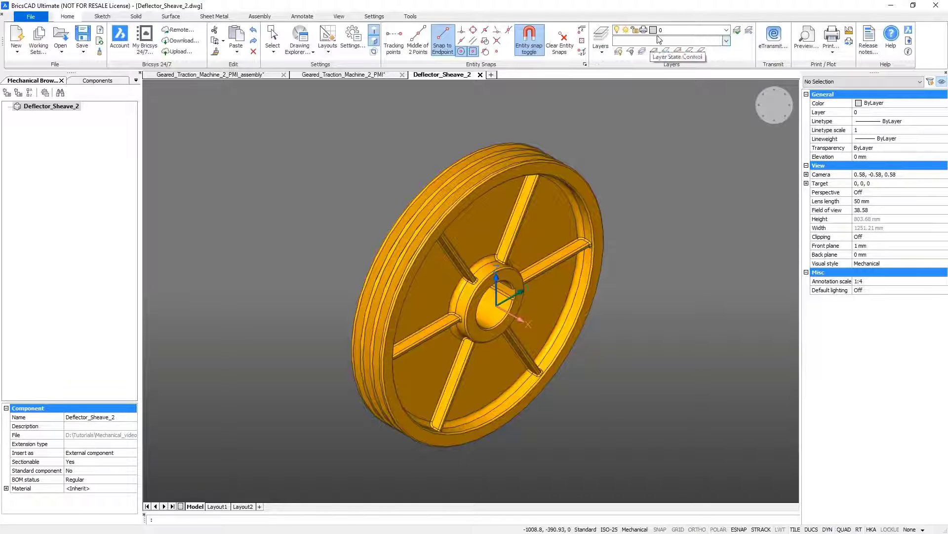
left_click(687, 30)
left_click(654, 40)
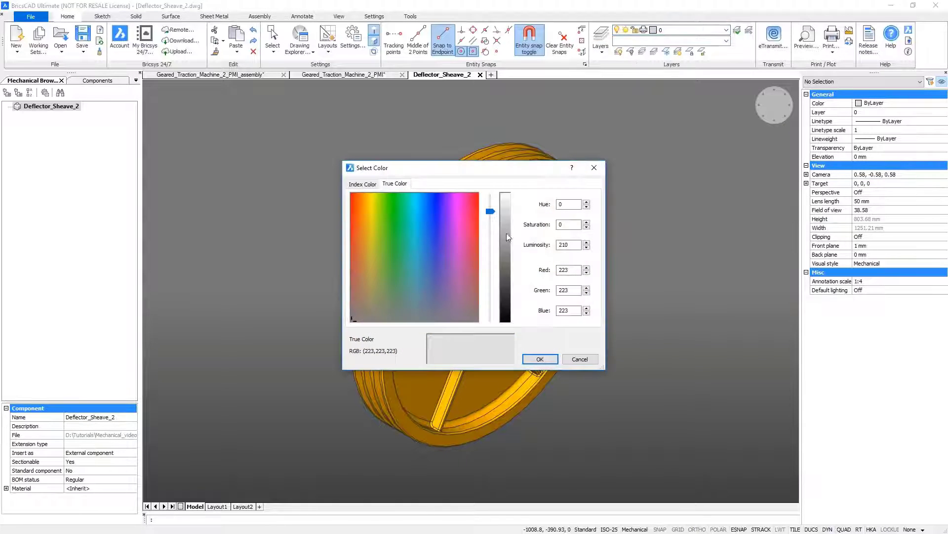
left_click(355, 186)
type("40")
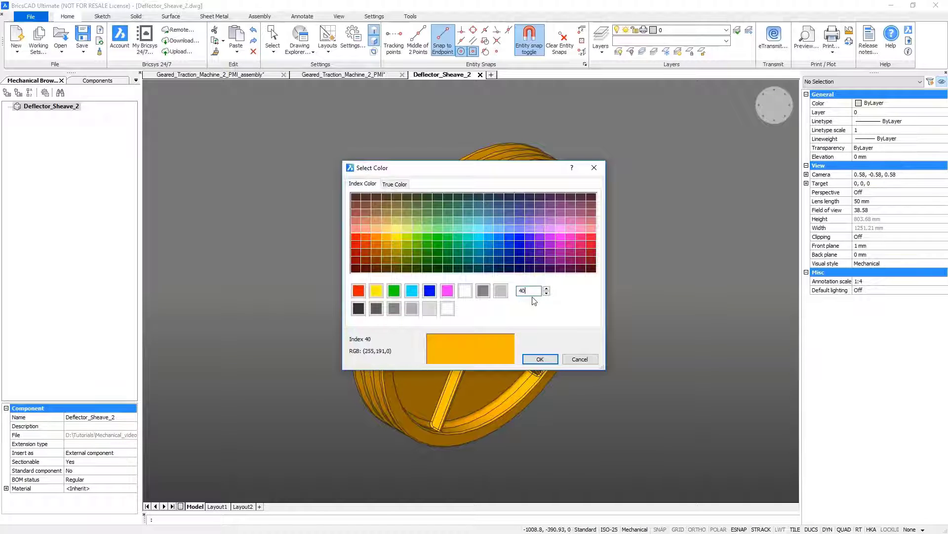
key("Return")
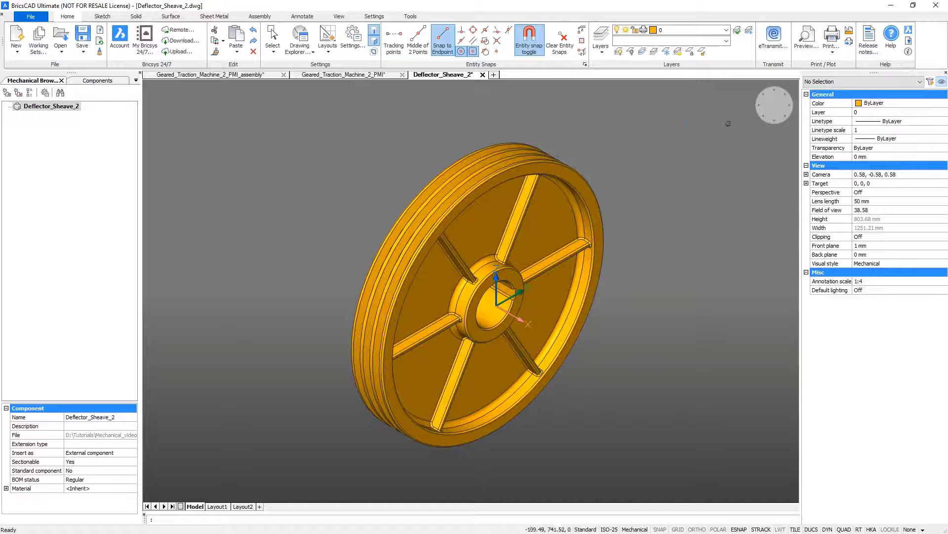
- Select the rope groove faces along the sheave's rim from the front view and remove them
left_click(778, 124)
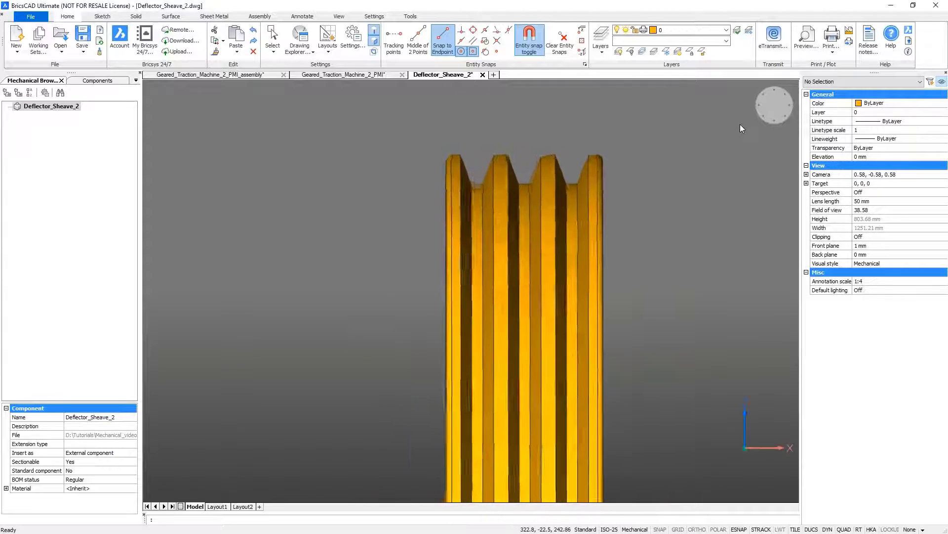
left_click(622, 159)
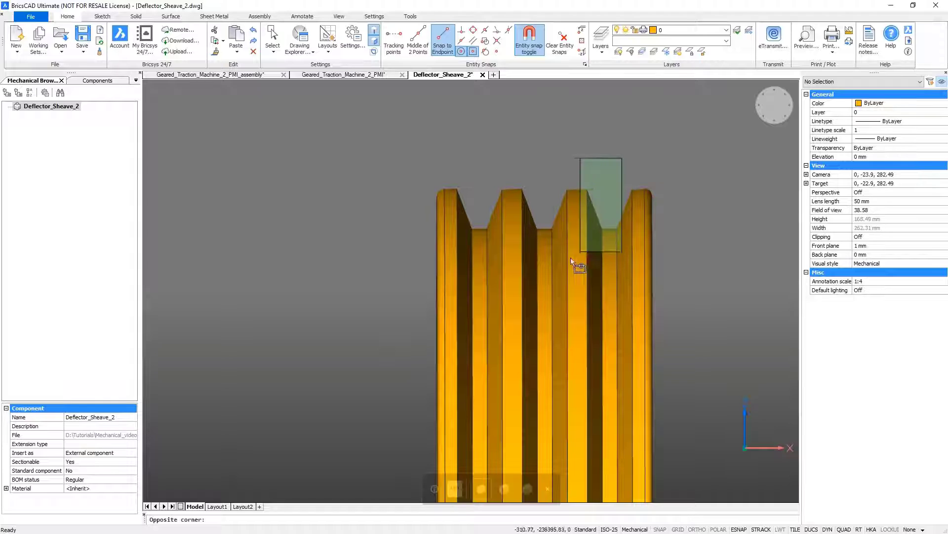
left_click(464, 239)
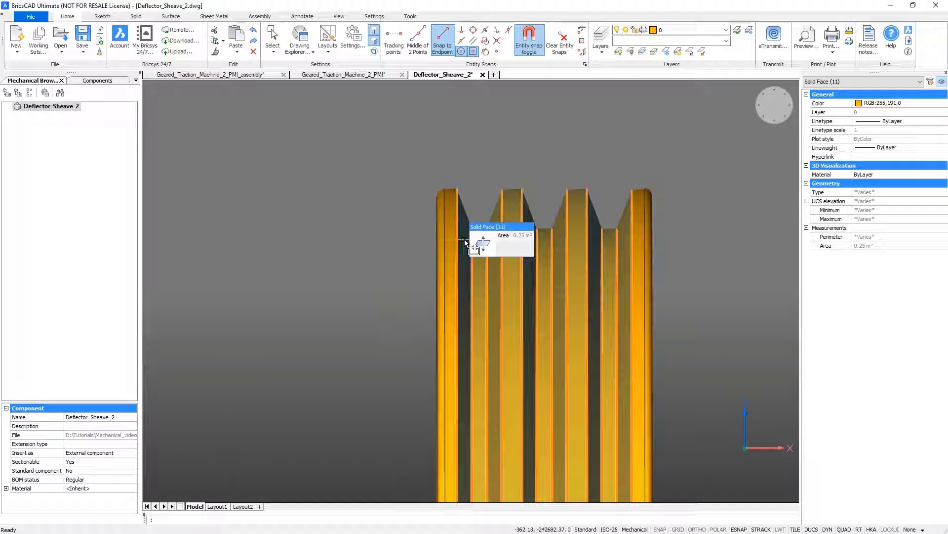
mouse_move(482, 243)
left_click(560, 244)
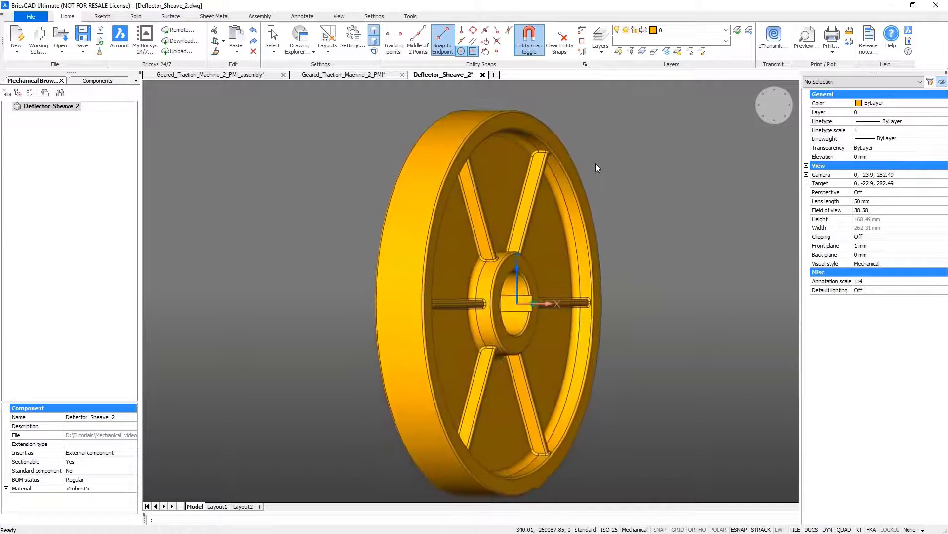
- Select all small fillet faces on the sheave's rim, spokes and hub and remove them
mouse_move(573, 217)
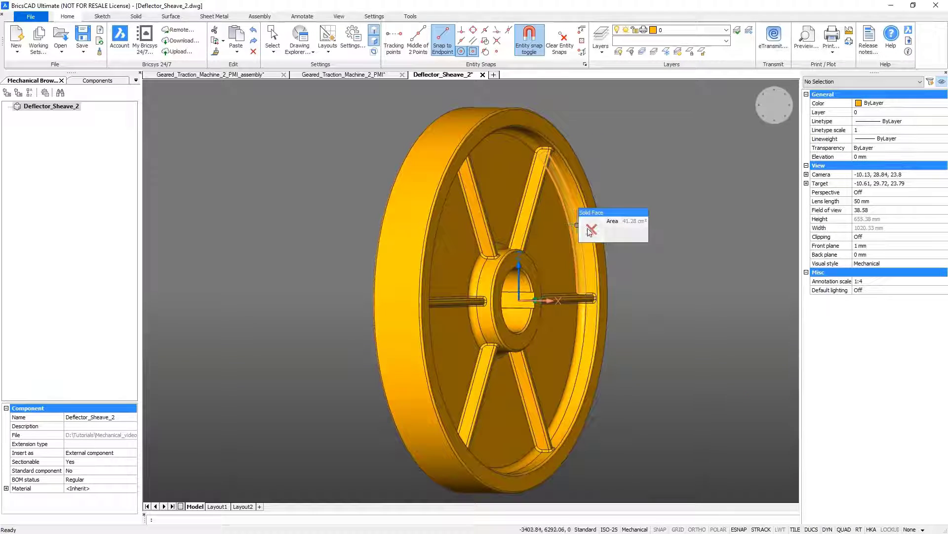
left_click(698, 235)
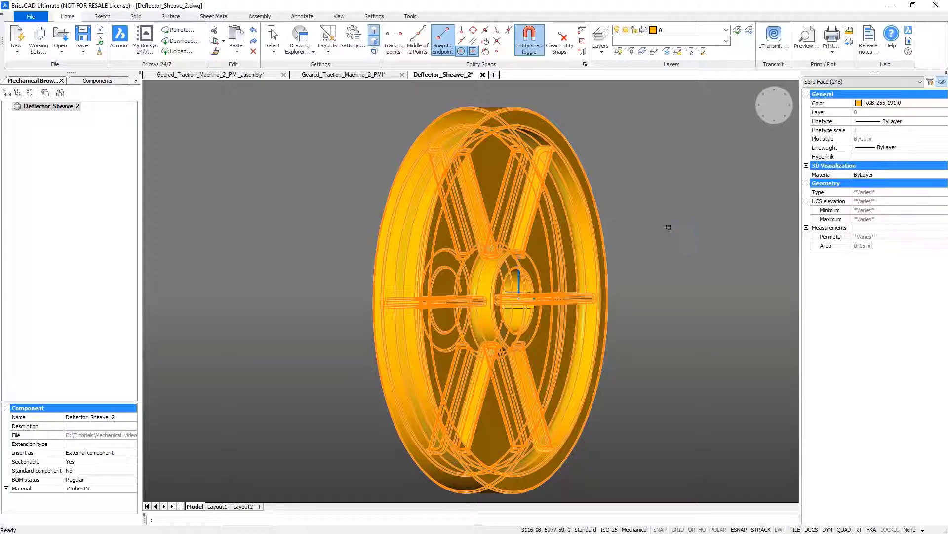
mouse_move(575, 224)
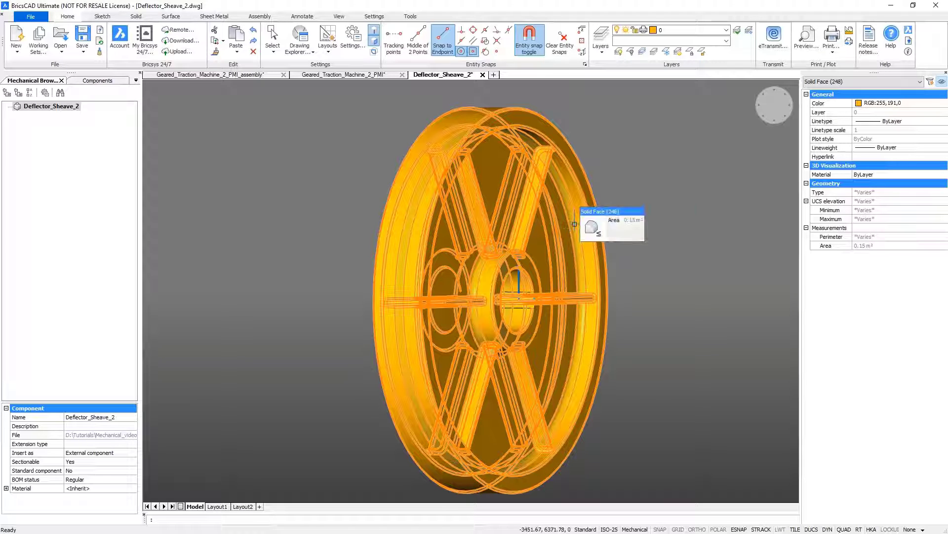
left_click(619, 230)
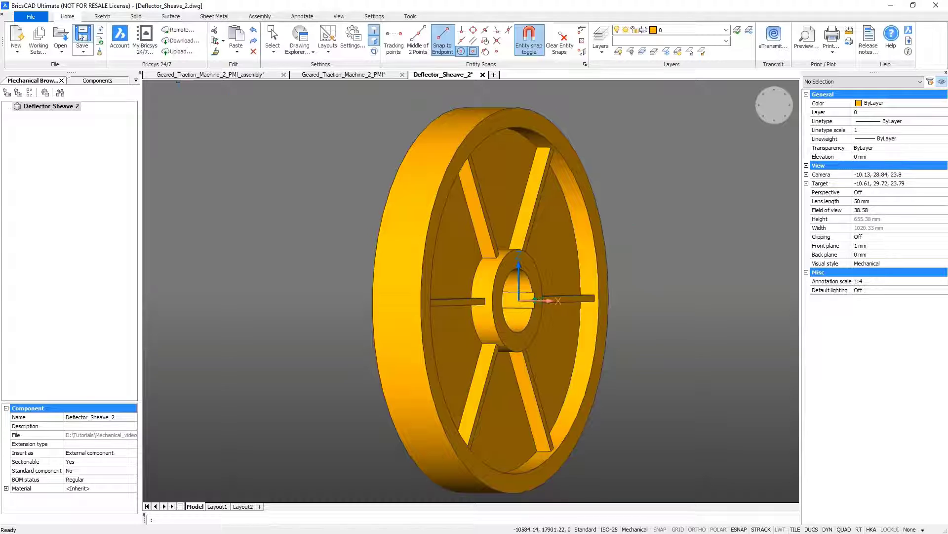
- Open Deflector_Sheave.dwg and copy its grooved sheave solid to the clipboard with a base point
left_click(61, 35)
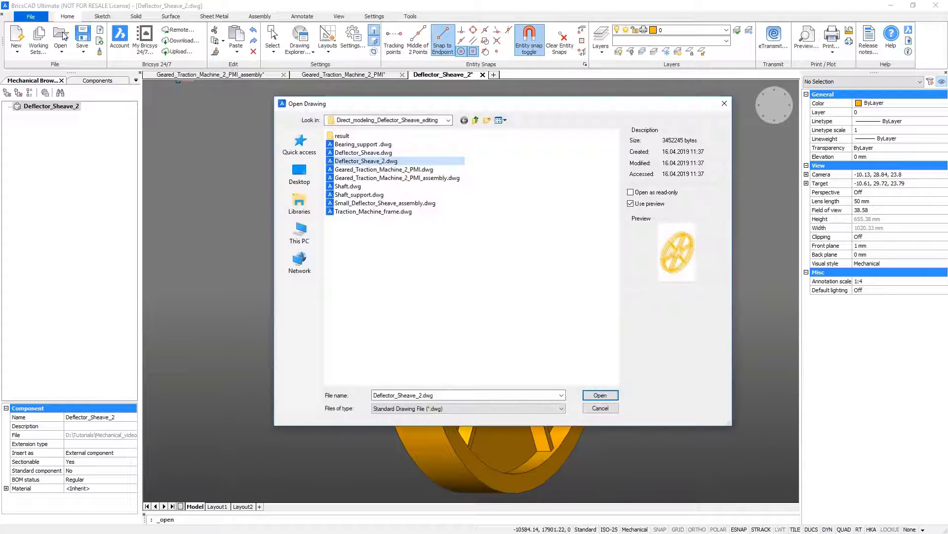
left_click(341, 152)
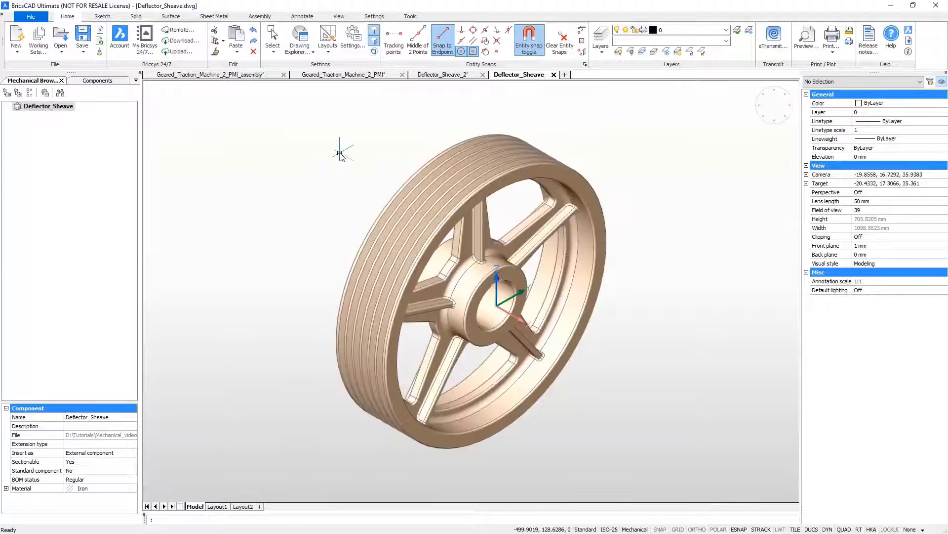
left_click(216, 41)
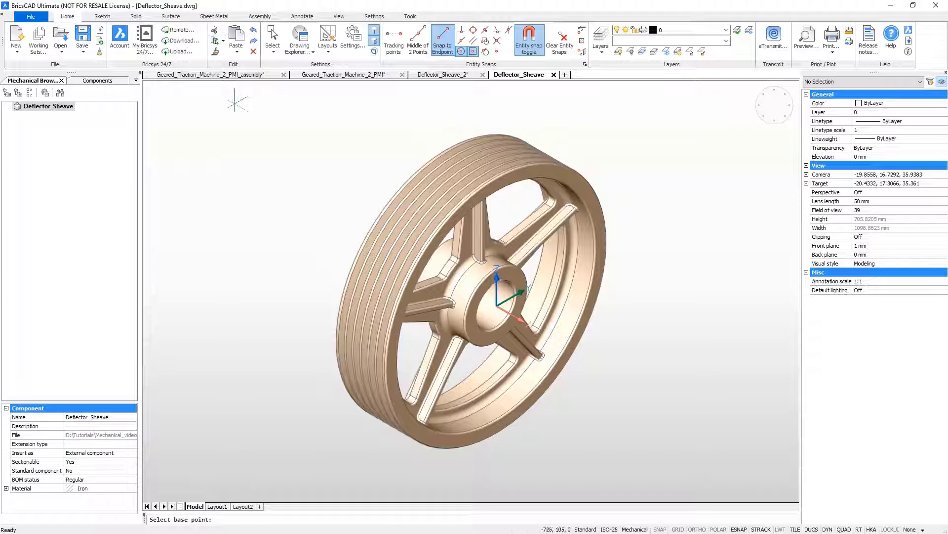
key("Return")
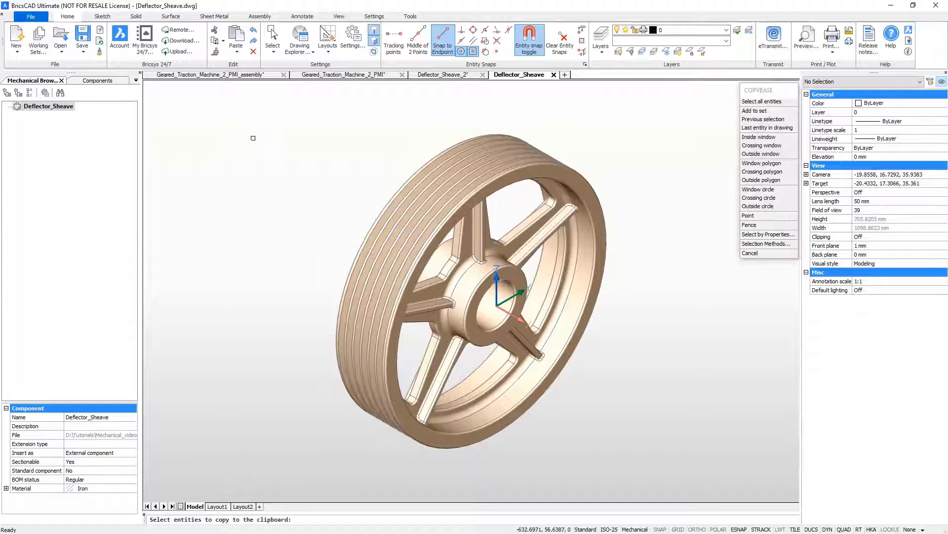
left_click(439, 213)
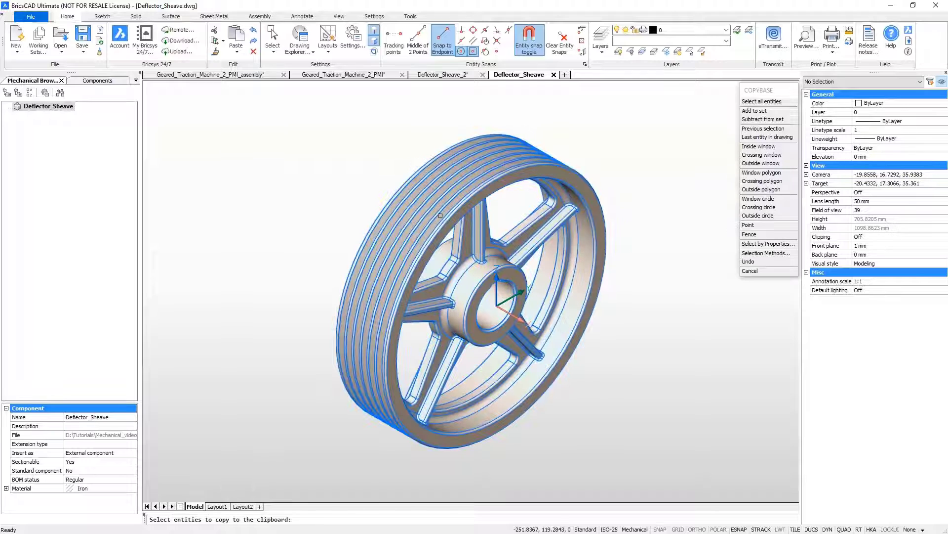
key("Return")
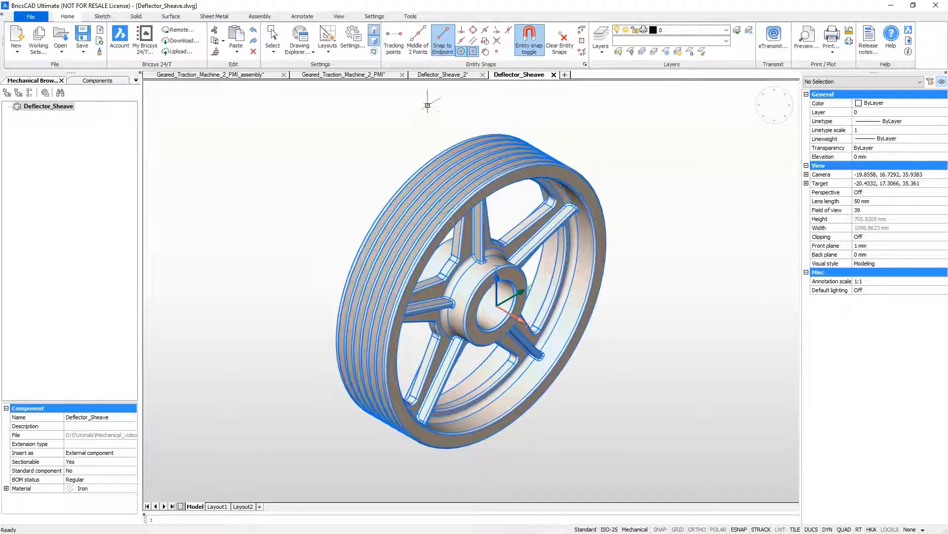
- Paste the copied sheave into the Deflector_Sheave_2 drawing at insertion point -300,0,0
left_click(437, 75)
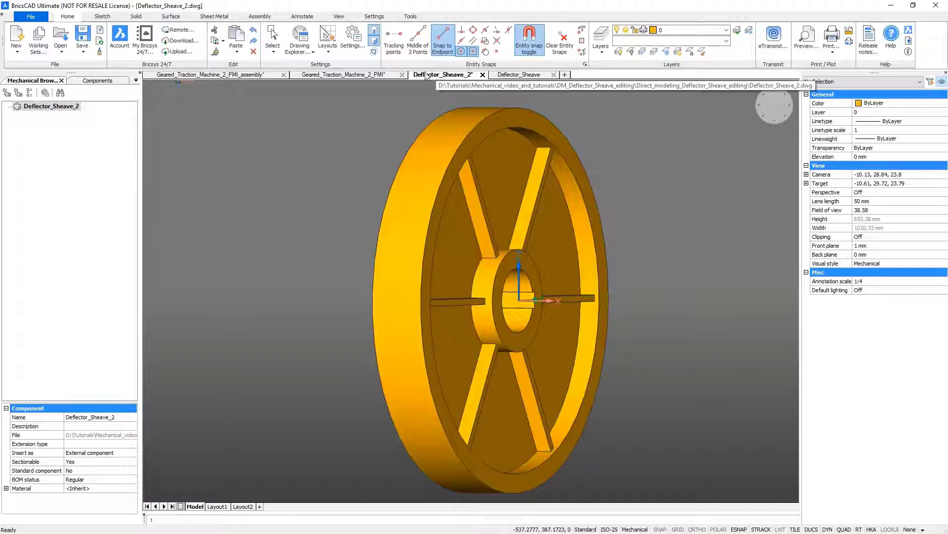
left_click(237, 36)
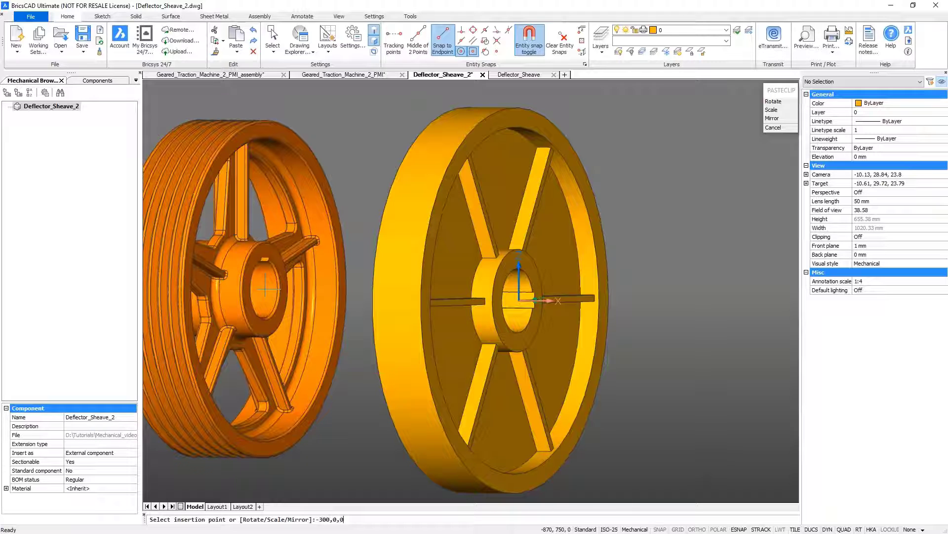
type("-300,0,0")
key("Return")
- Select the yellow sheave's rim, web and spoke faces in the front view and move them 12 mm along negative X
left_click(775, 105)
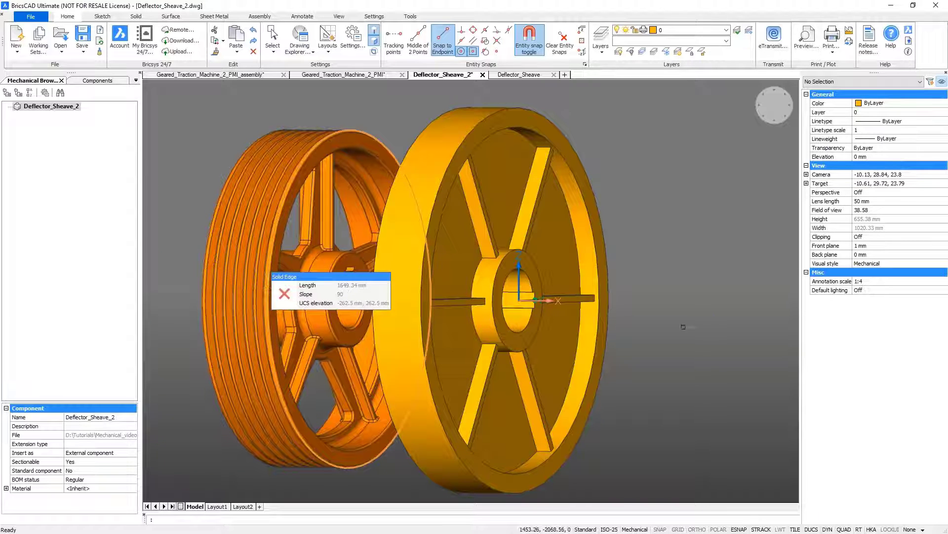
left_click(774, 120)
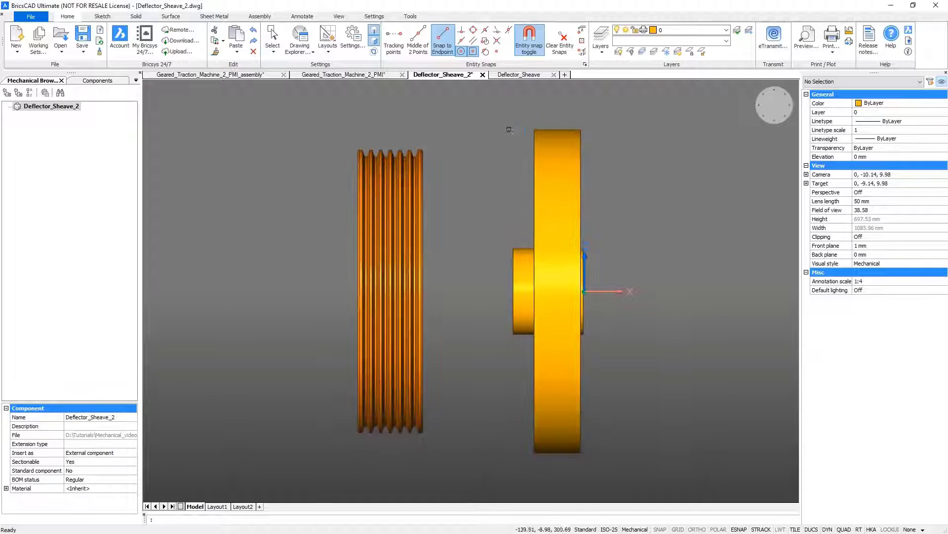
left_click(528, 119)
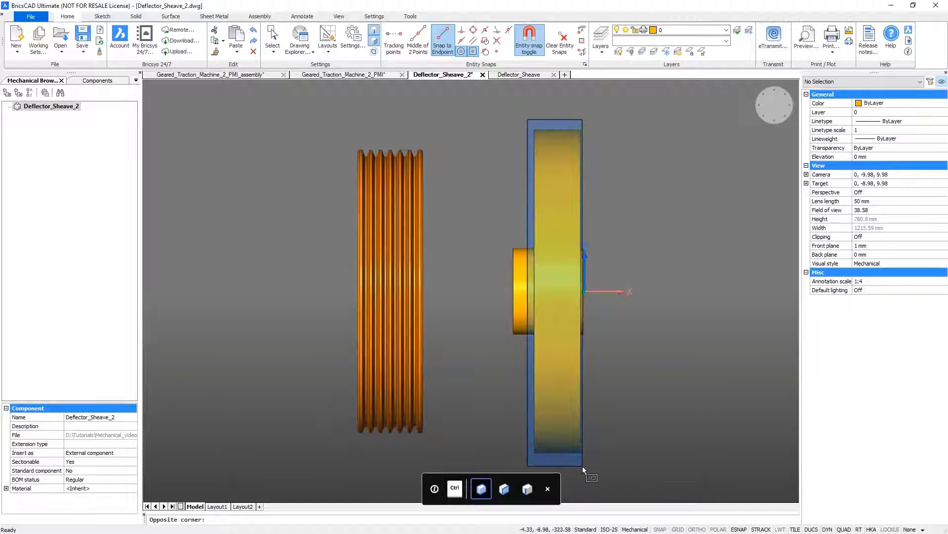
left_click(582, 466)
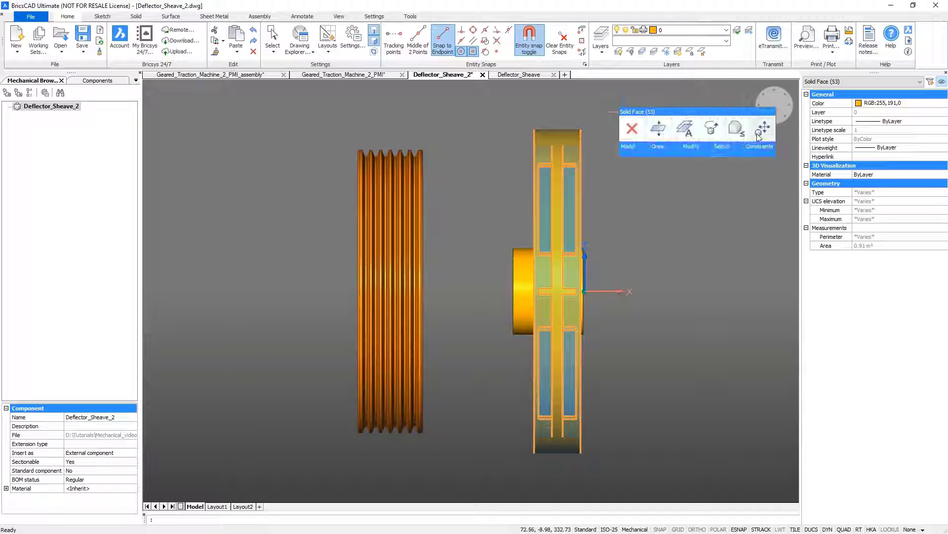
left_click(687, 140)
left_click(673, 138)
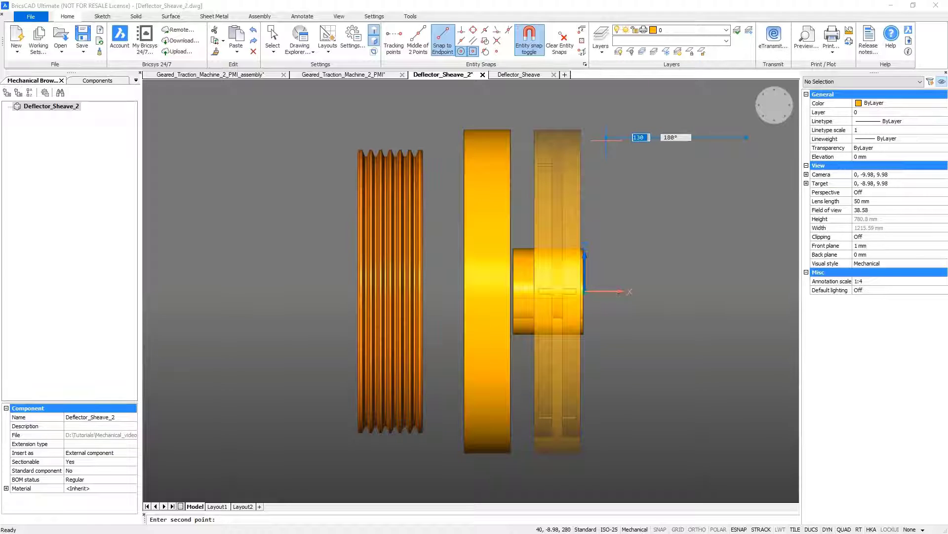
type("12")
key("Return")
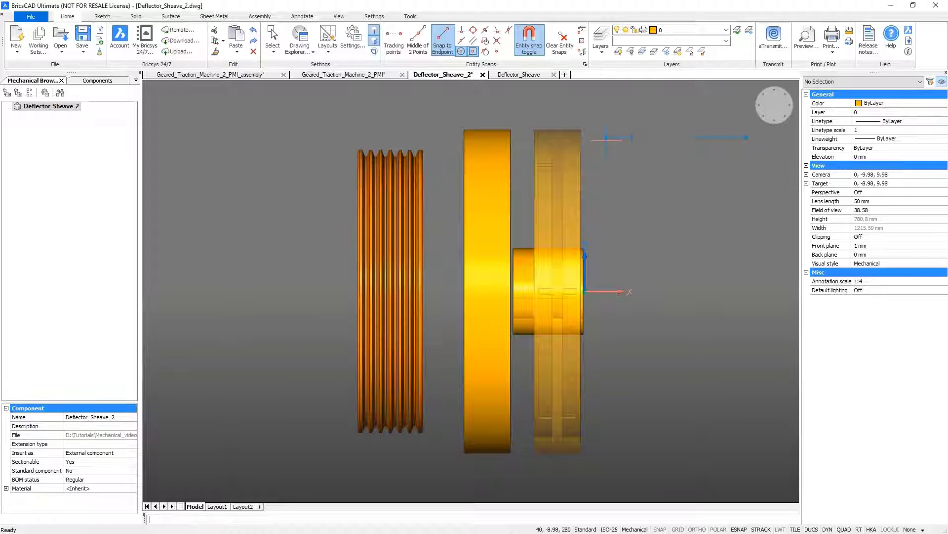
- Extrude the end face of the yellow sheave's hub 10 mm inward to shorten the hub
middle_click_drag(623, 140, 679, 146, "shift")
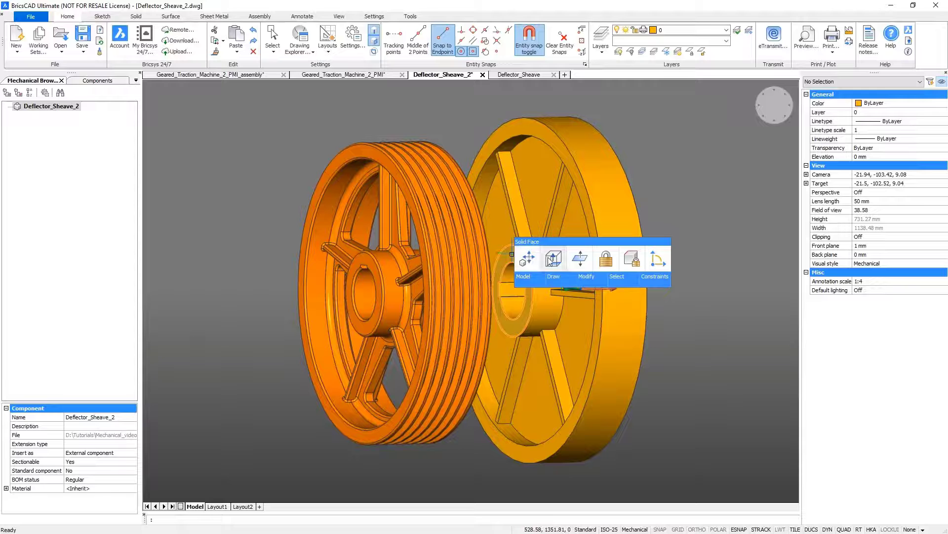
left_click(548, 257)
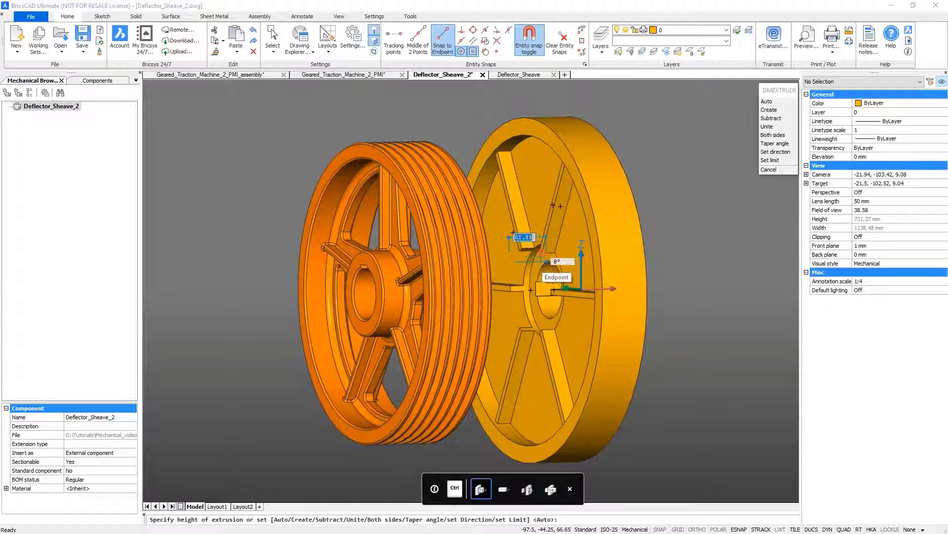
type("10")
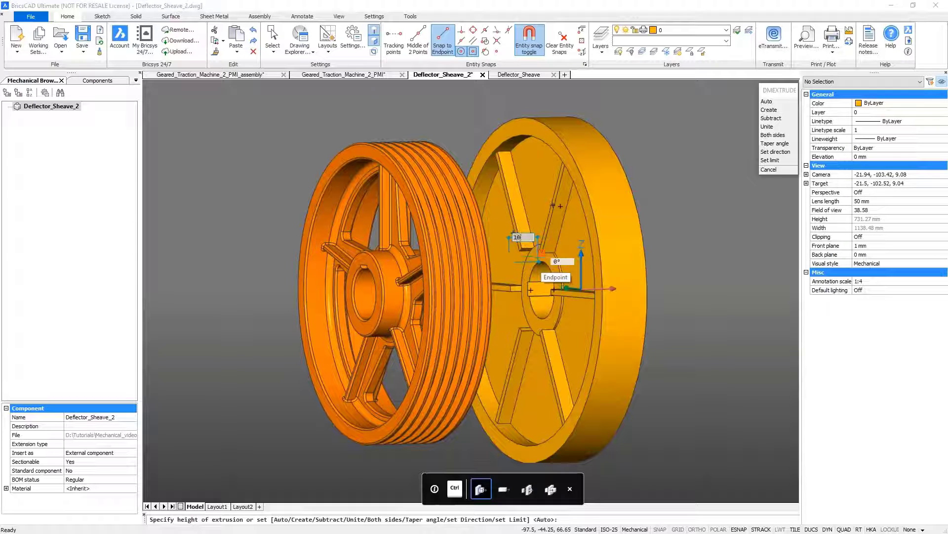
key("Return")
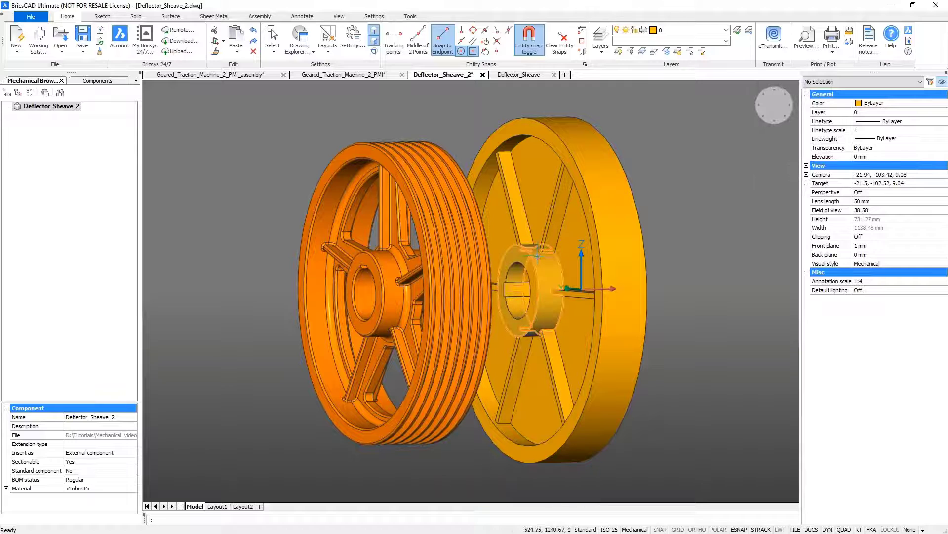
- Select both flat side faces of the yellow sheave's rim and push/pull them 17 mm outward to widen the rim
mouse_move(538, 254)
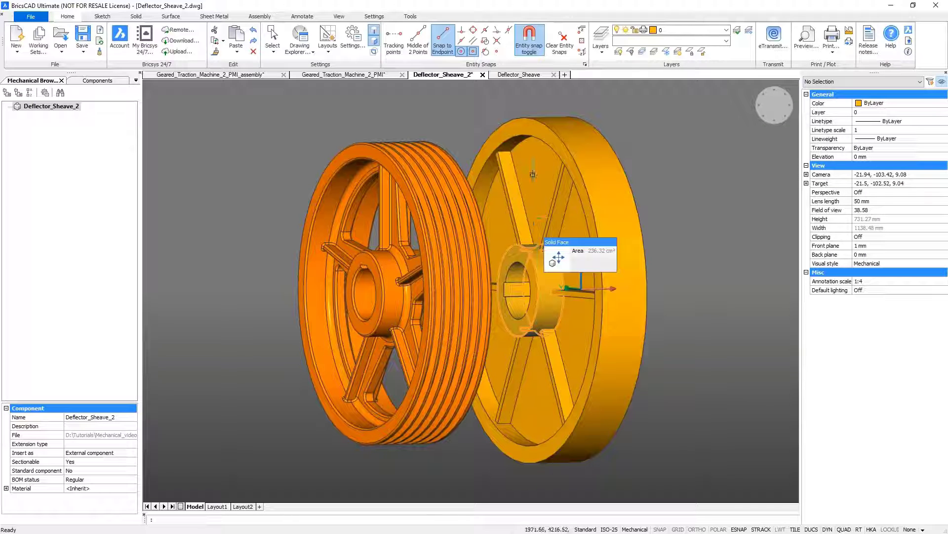
mouse_move(516, 127)
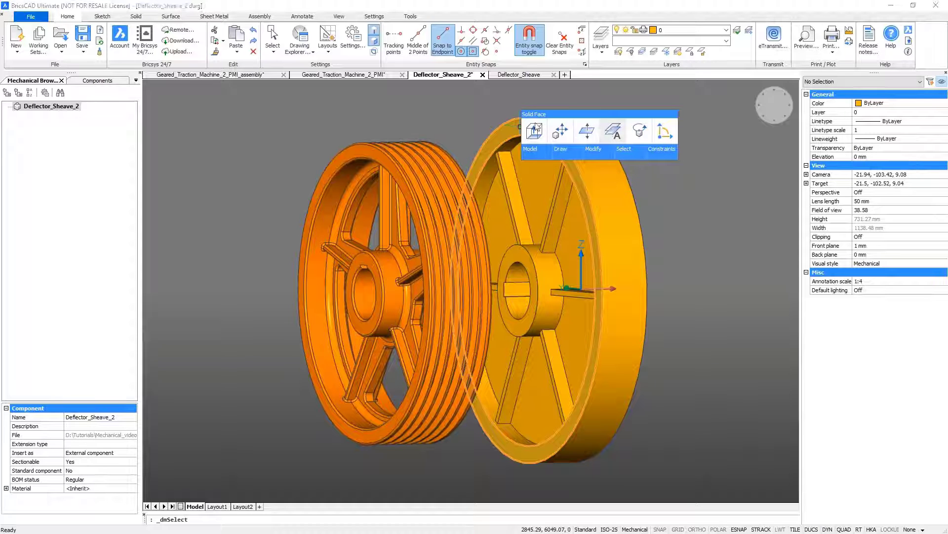
left_click(520, 122)
mouse_move(538, 127)
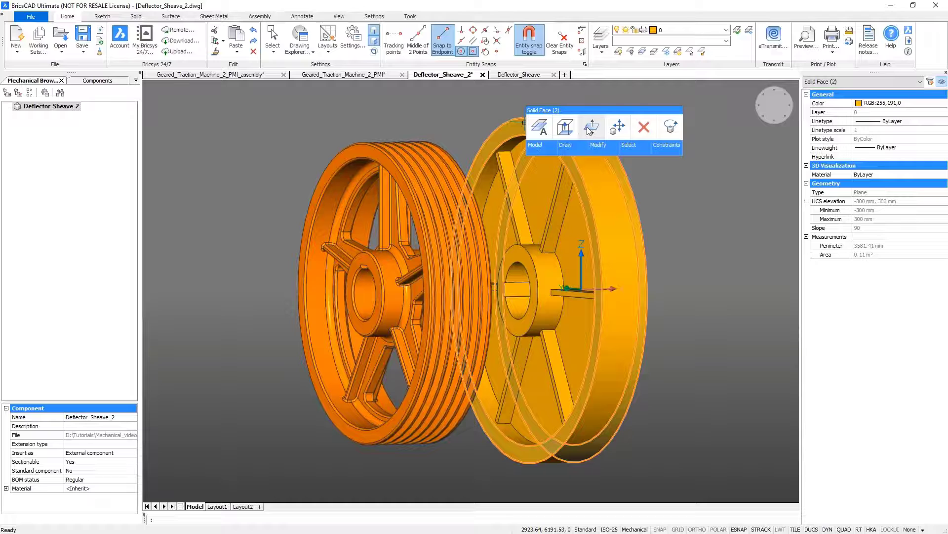
left_click(590, 128)
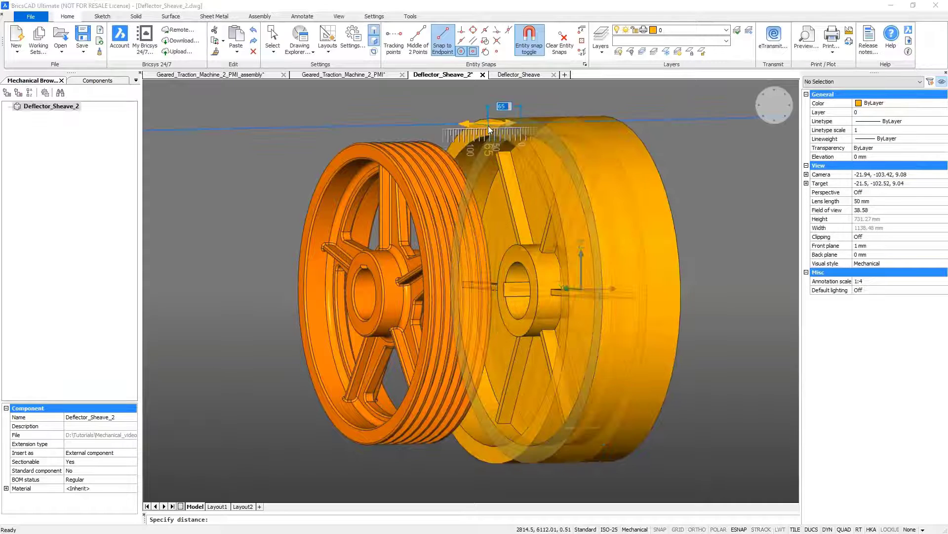
type("17")
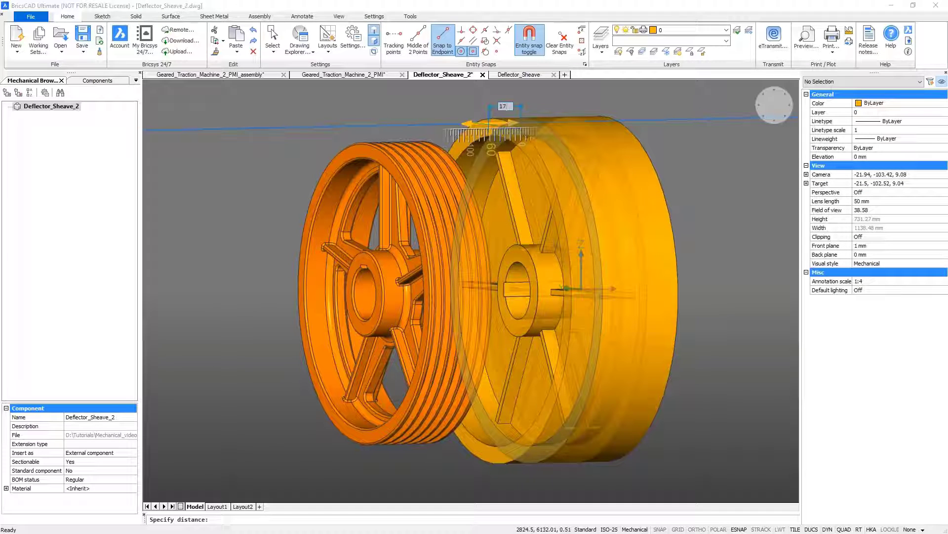
key("Return")
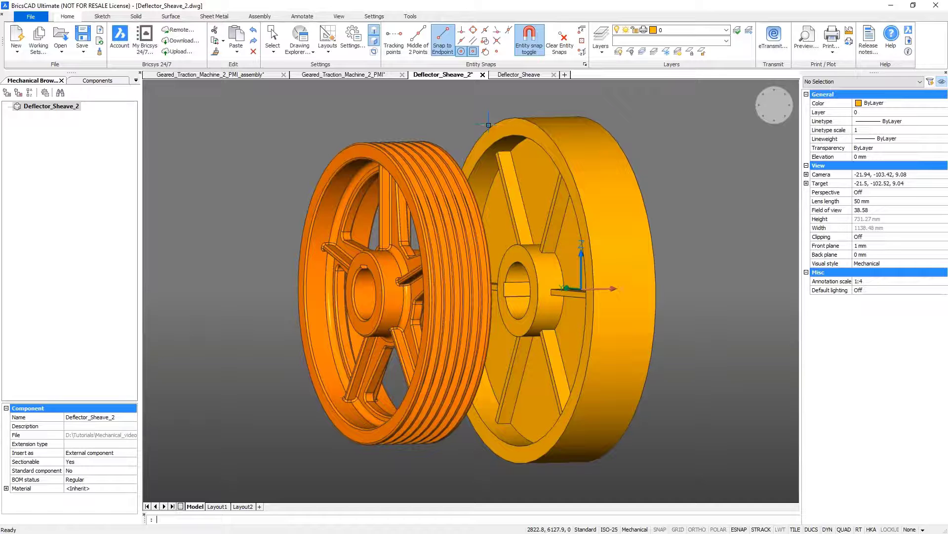
- Push/pull both inner cylindrical rim faces of the yellow sheave to the quadrant of the orange sheave's inner rim edge
mouse_move(529, 148)
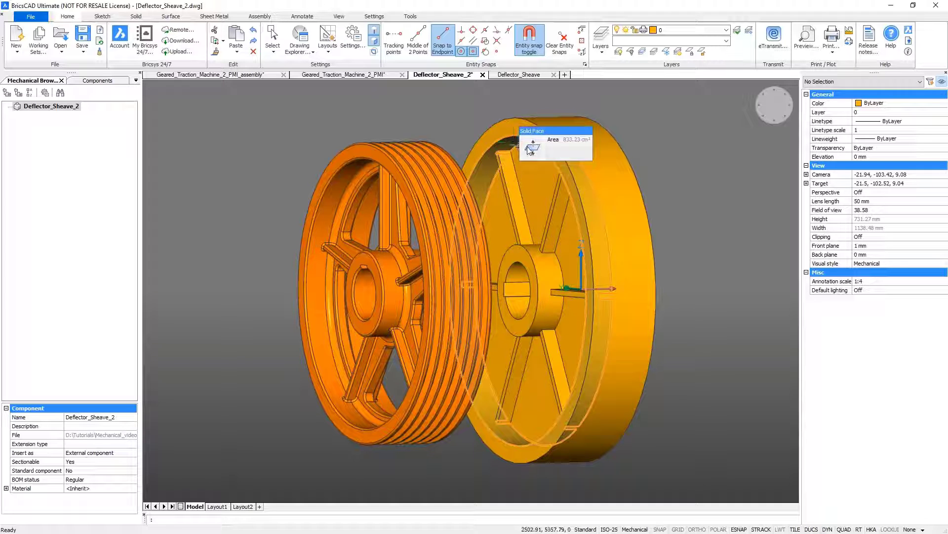
left_click(558, 149)
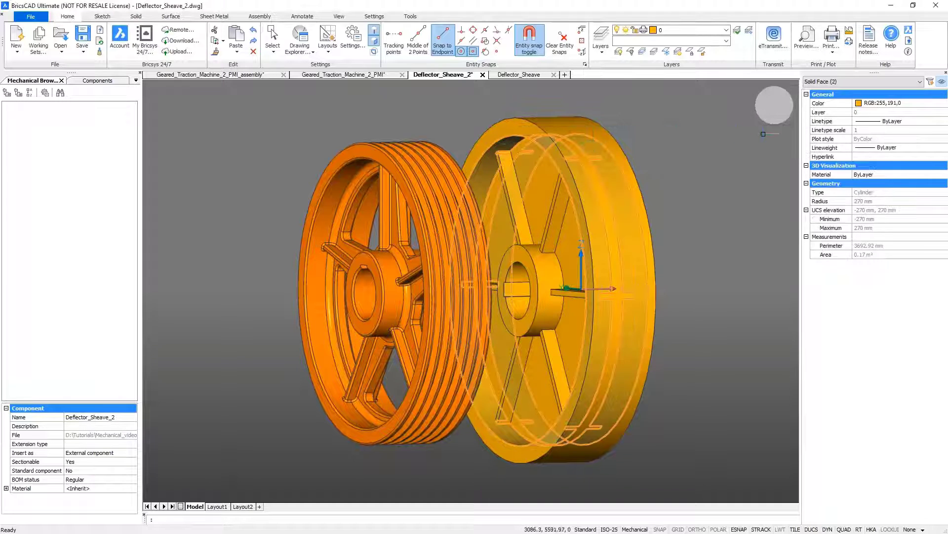
left_click(779, 123)
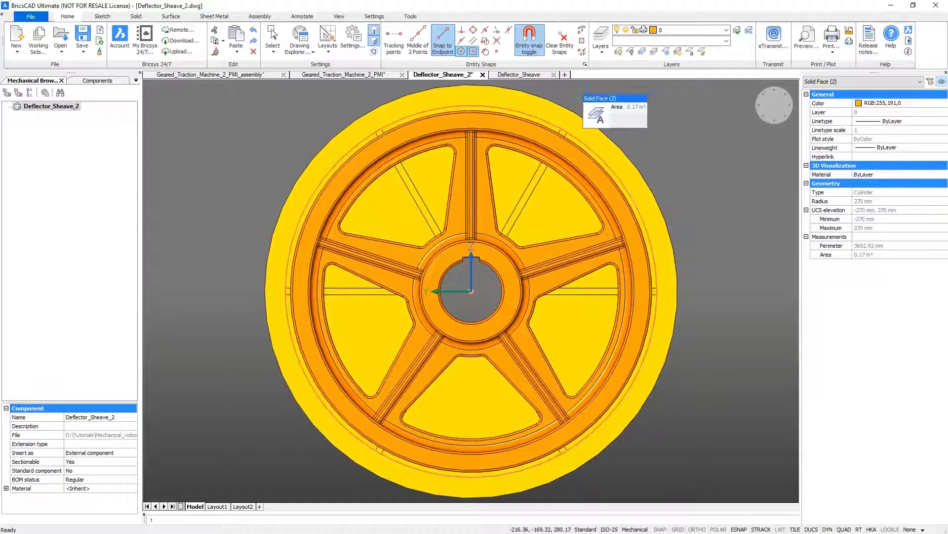
left_click(598, 115)
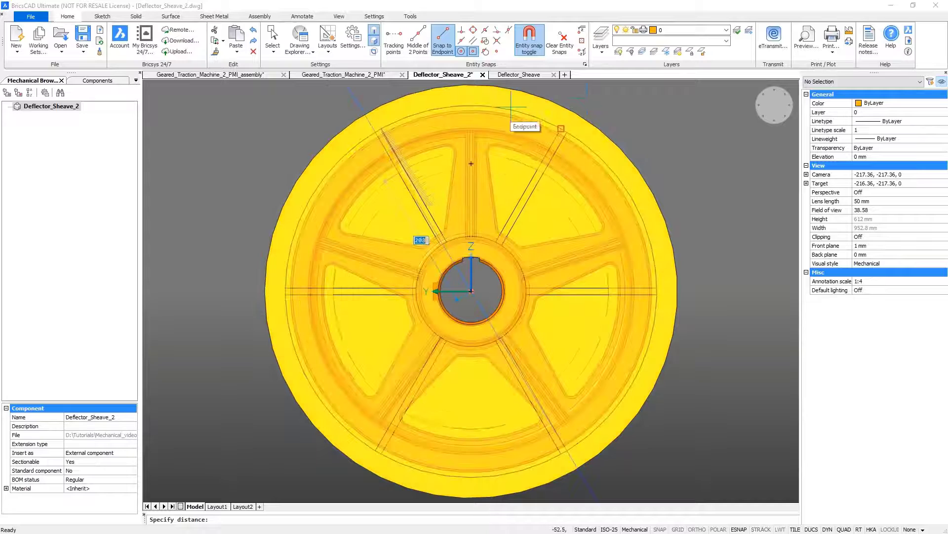
left_click(473, 30)
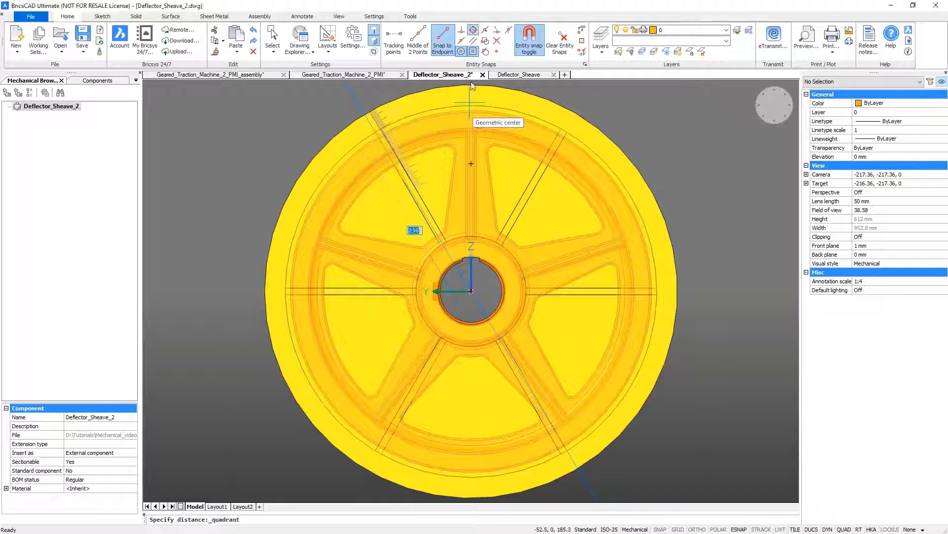
left_click(464, 130)
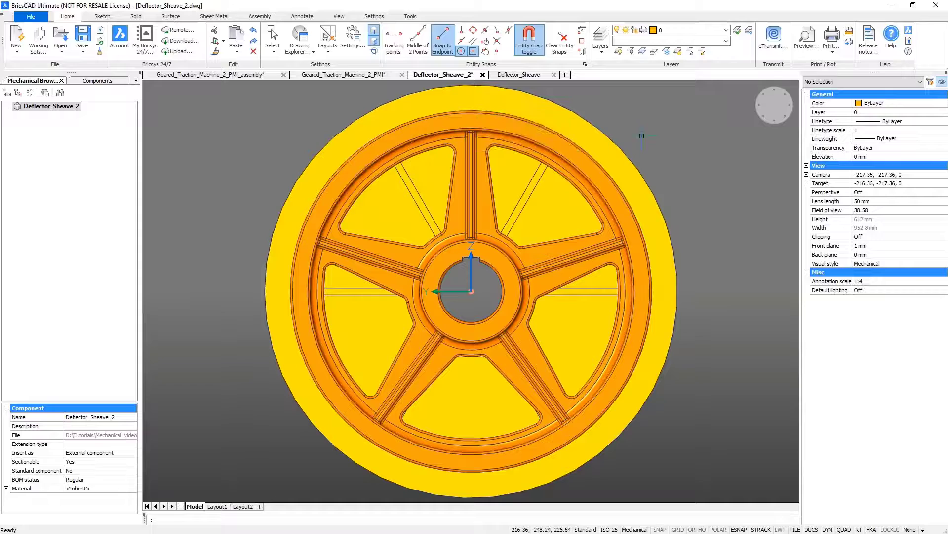
- Push/pull the yellow sheave's outer cylindrical rim face to the quadrant of the orange sheave's outer rim edge
middle_click_drag(642, 136, 585, 129, "shift")
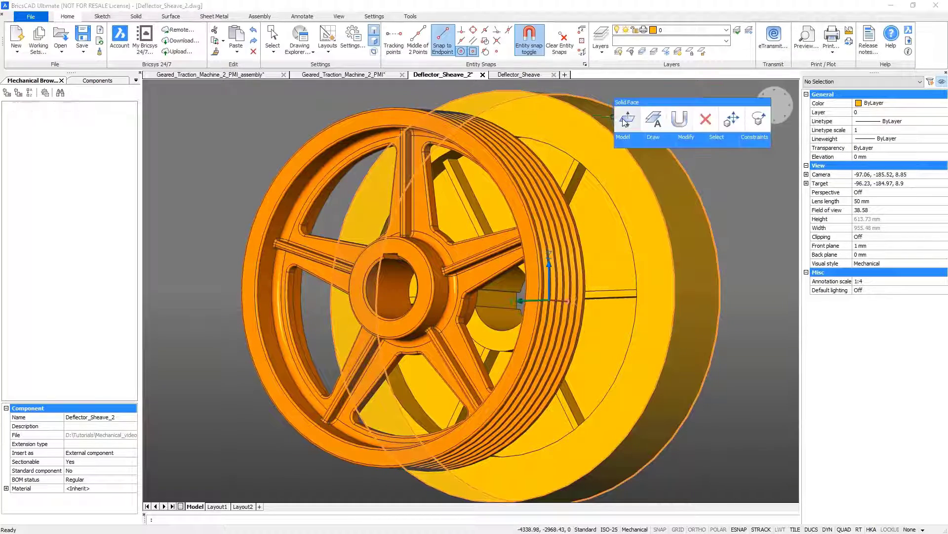
left_click(621, 117)
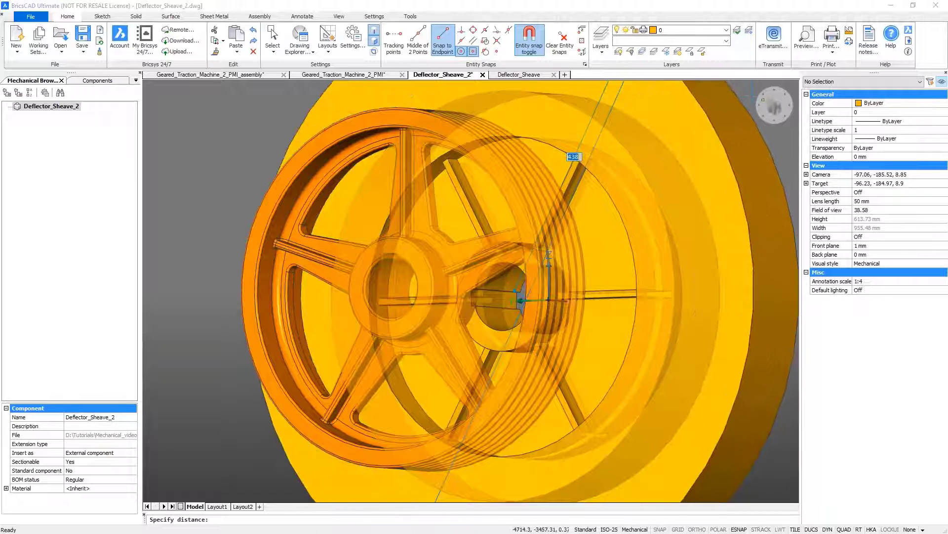
left_click(761, 104)
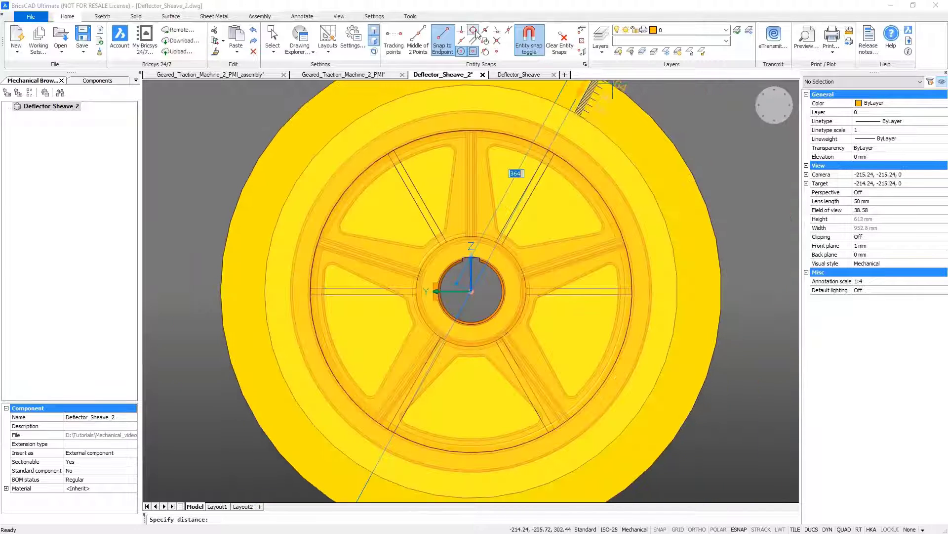
left_click(474, 31)
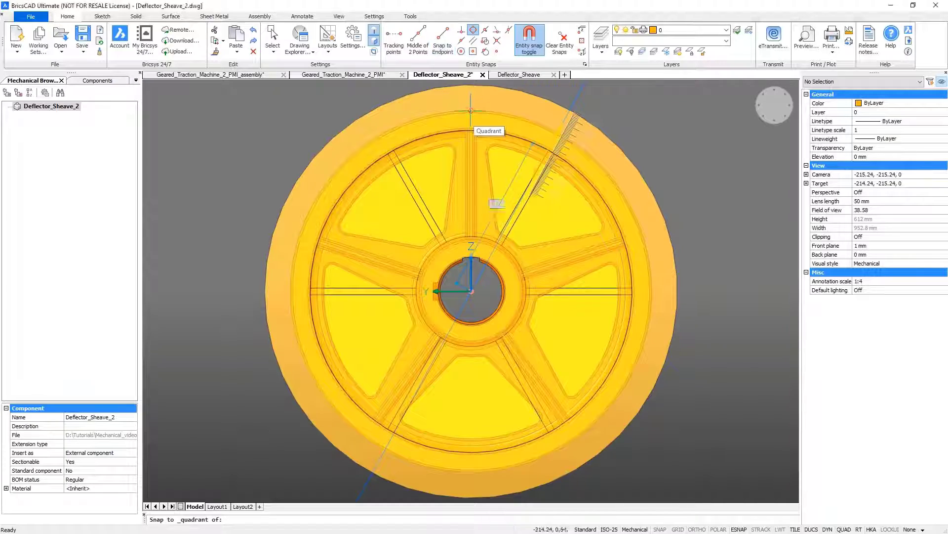
left_click(471, 111)
- Select the orange sheave's rope groove faces and copy them onto the yellow sheave's rim, from hub face center to hub face center
middle_click_drag(554, 136, 414, 163, "shift")
middle_click_drag(612, 140, 634, 142, "shift")
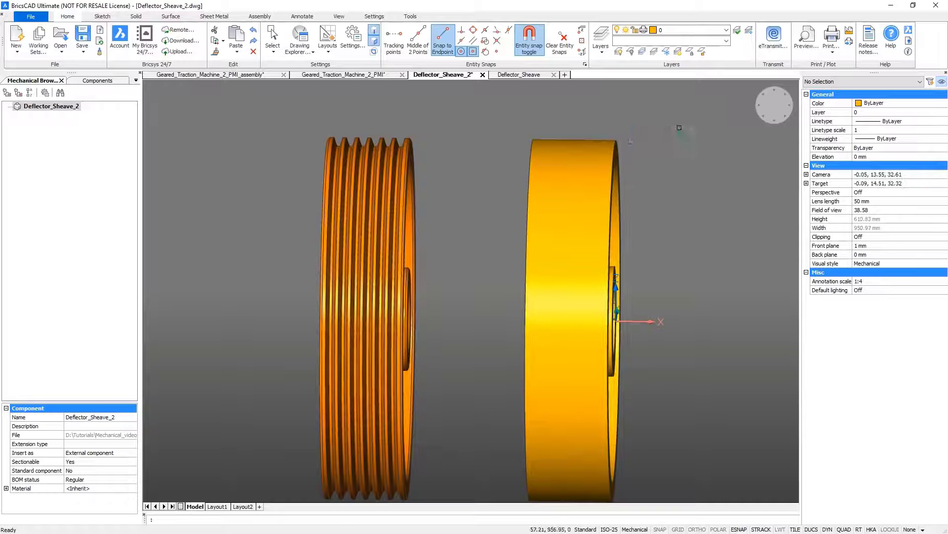
left_click(767, 122)
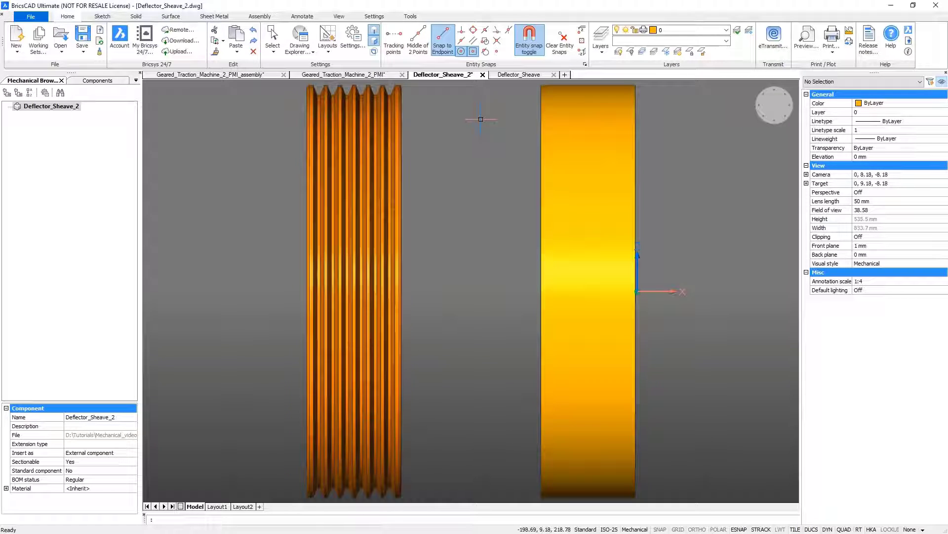
scroll(481, 119, "up", 5)
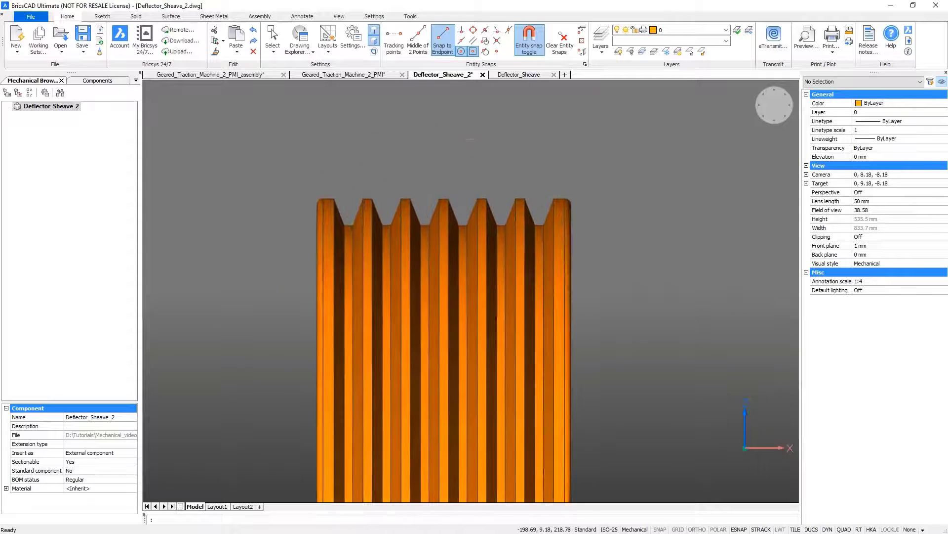
left_click(548, 180)
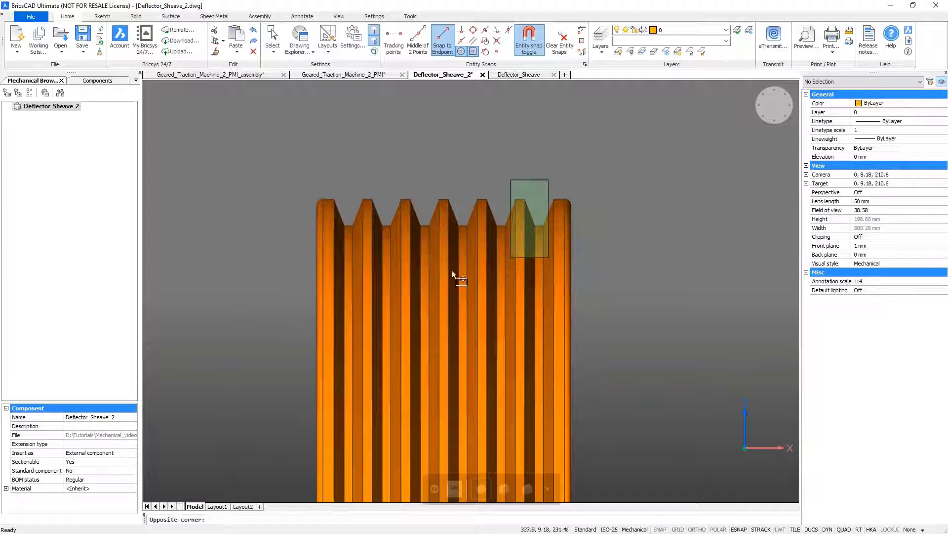
left_click(339, 252)
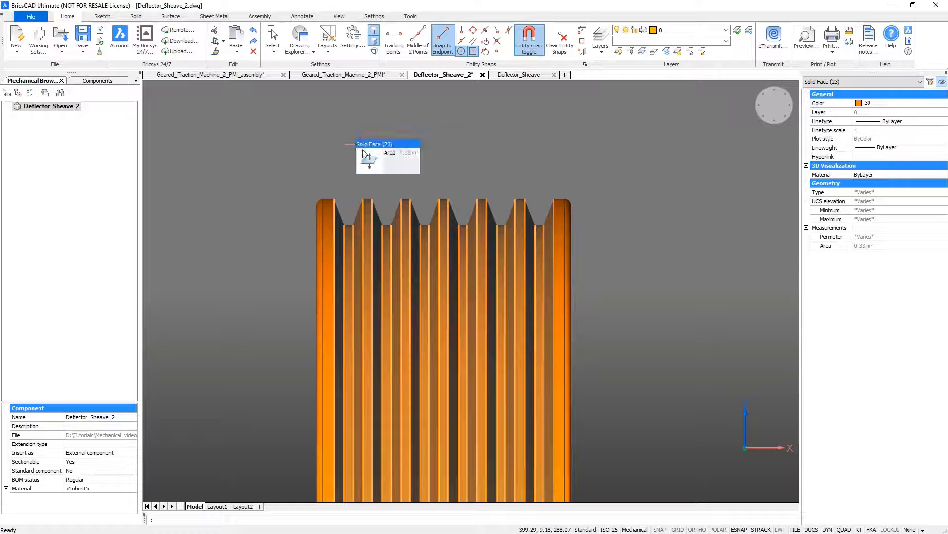
mouse_move(373, 184)
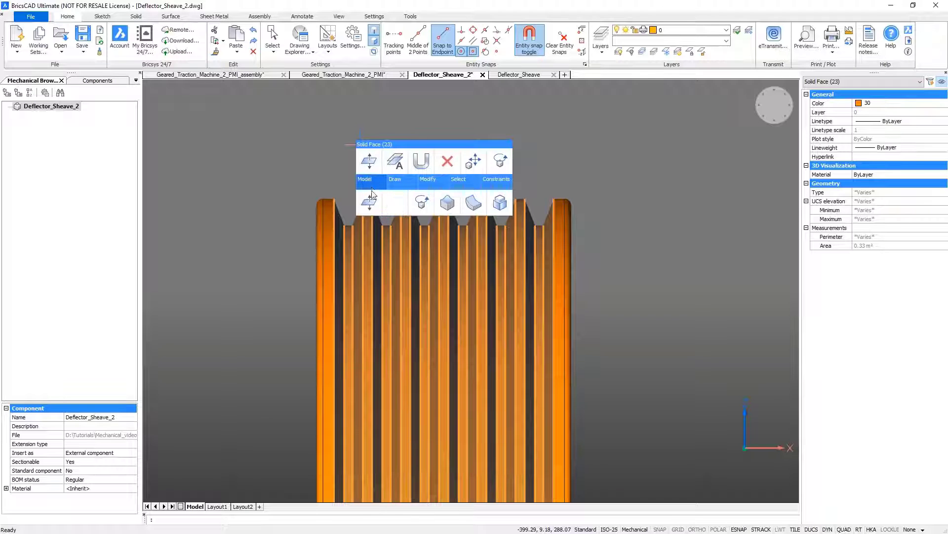
left_click(504, 208)
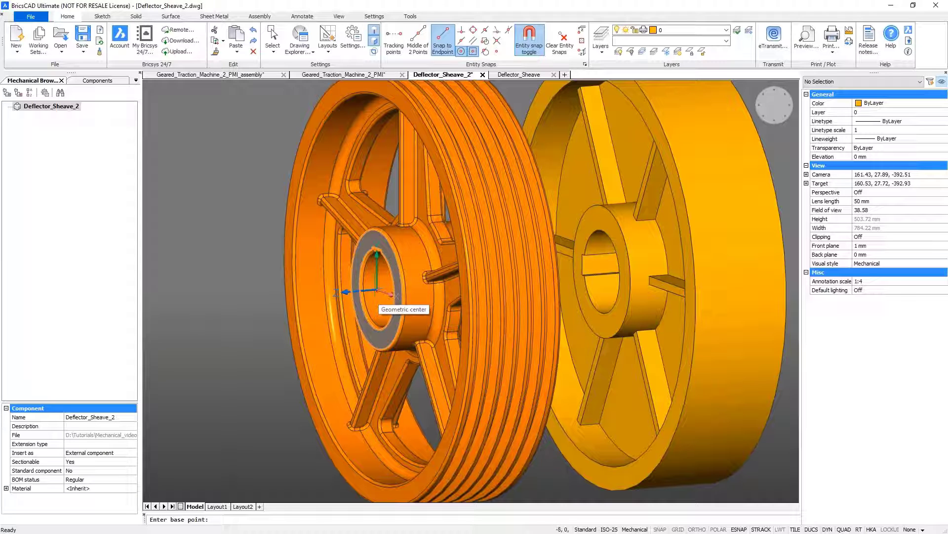
left_click(378, 292)
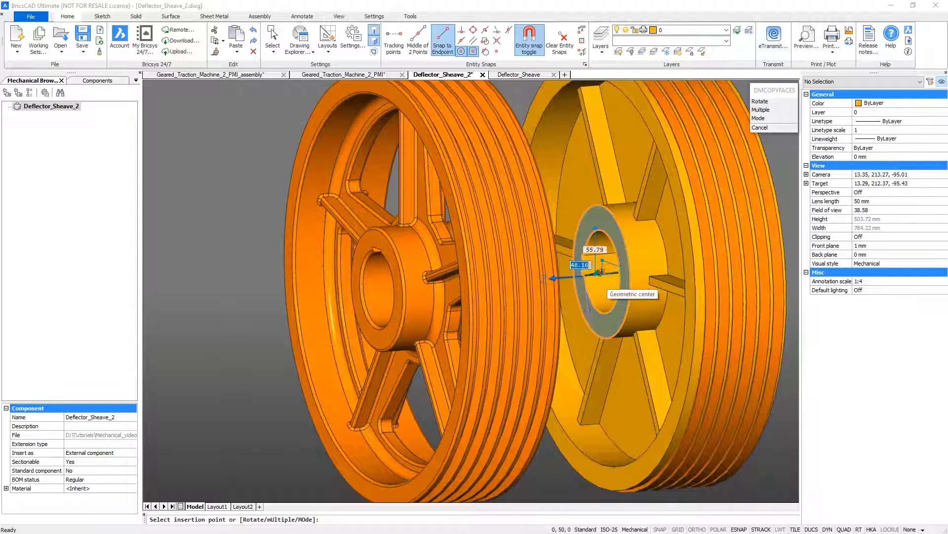
left_click(598, 272)
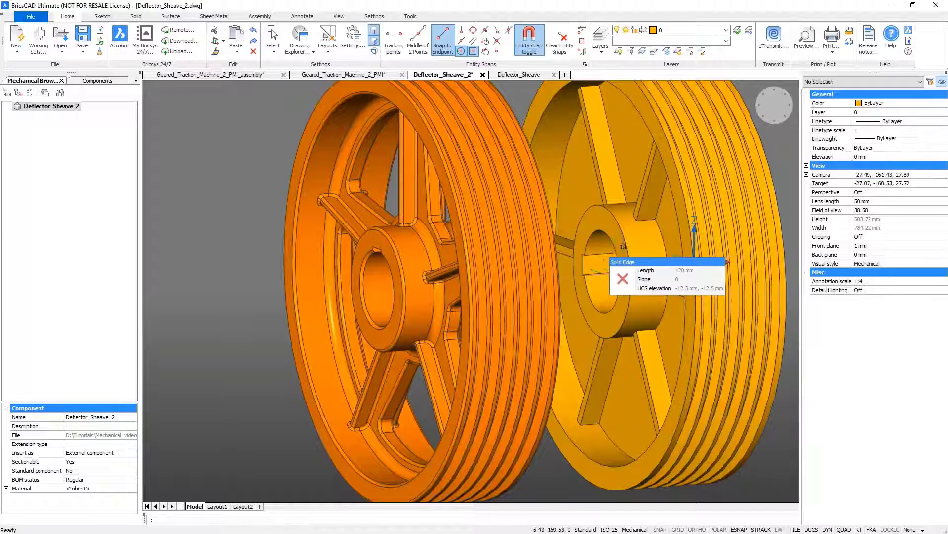
- Remove the orange sheave from the model space, leaving only the yellow sheave
left_click(774, 122)
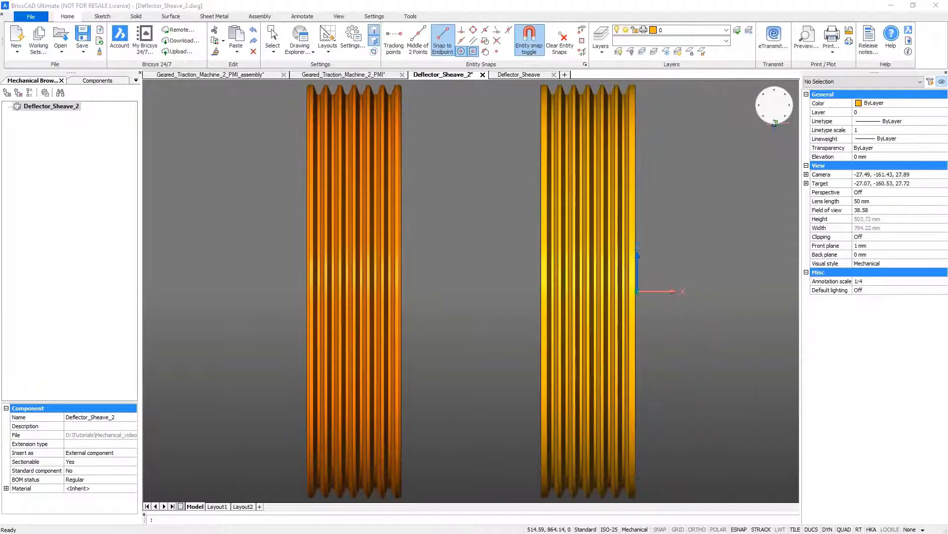
middle_click_drag(371, 144, 441, 151, "shift")
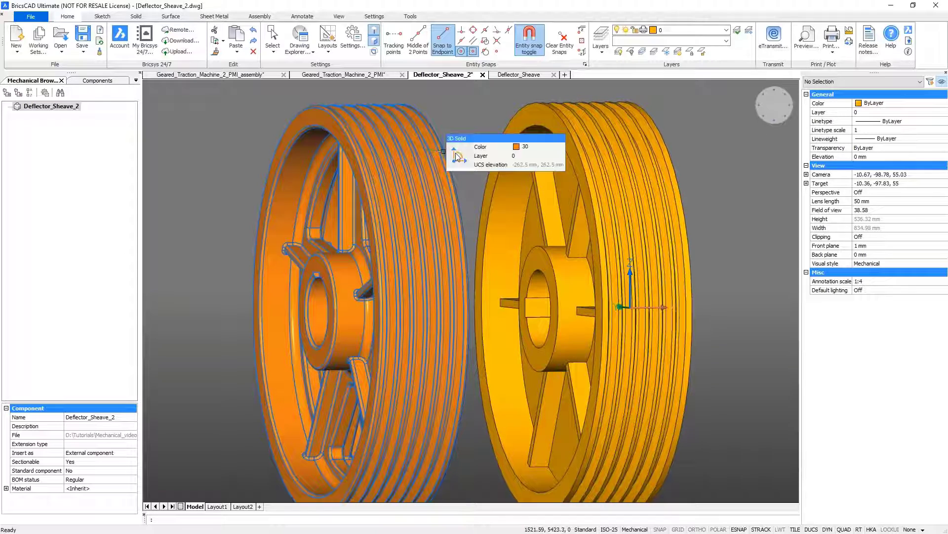
left_click(505, 155)
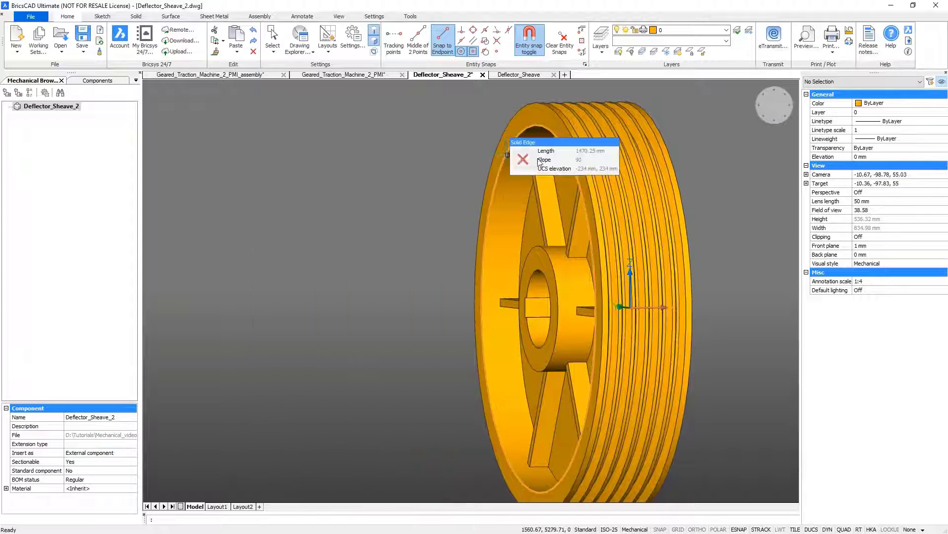
- Select all matching circular edges where the yellow sheave's web meets the hub and rim, and fillet them
left_click_drag(715, 196, 712, 196, "shift")
middle_click_drag(713, 195, 605, 190, "shift")
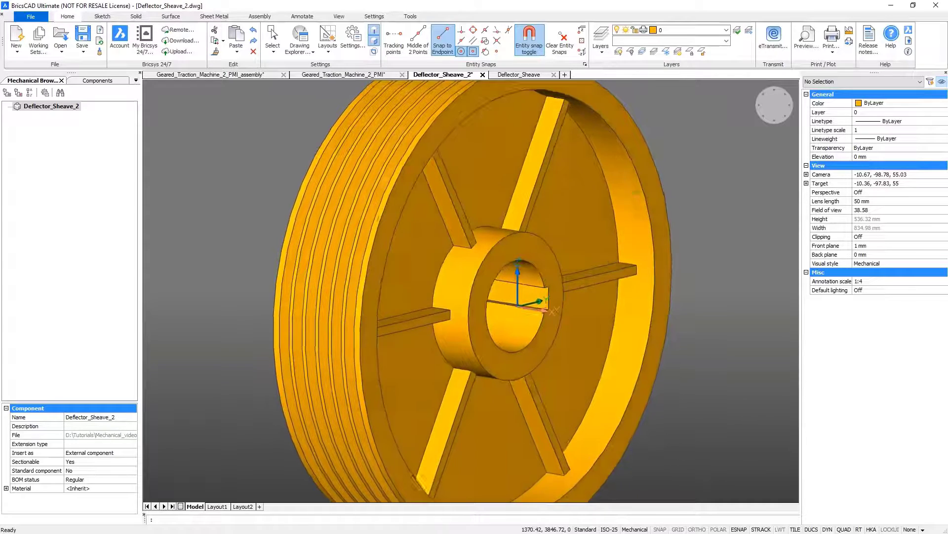
left_click(607, 188)
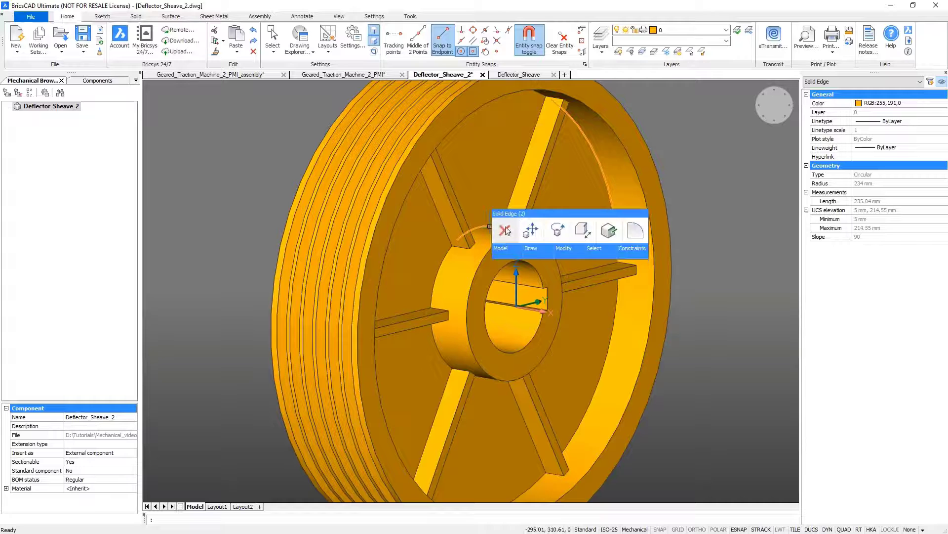
key("Escape")
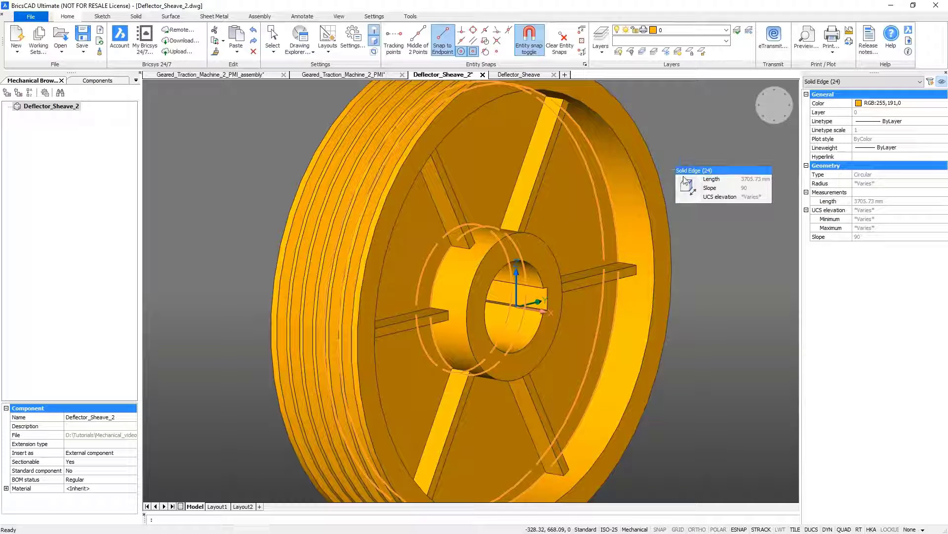
mouse_move(688, 189)
left_click(741, 189)
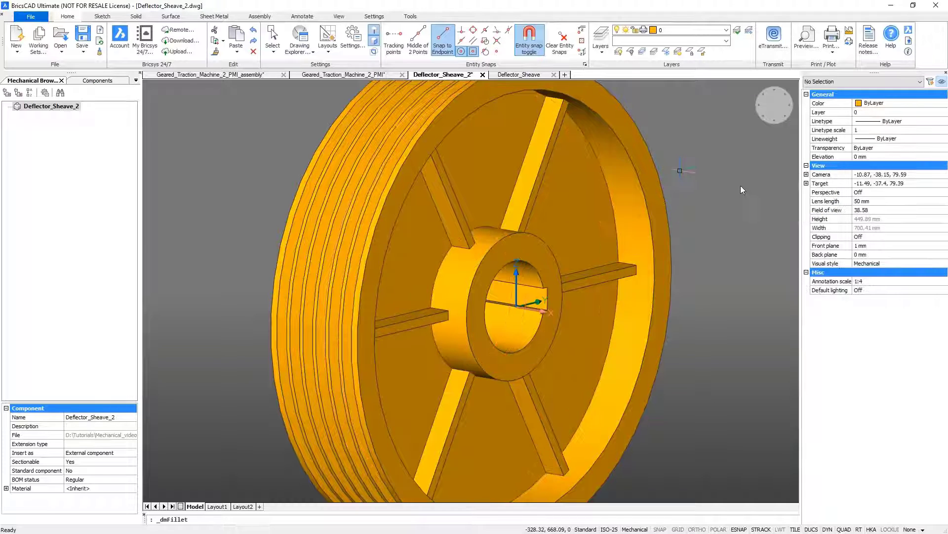
key("Return")
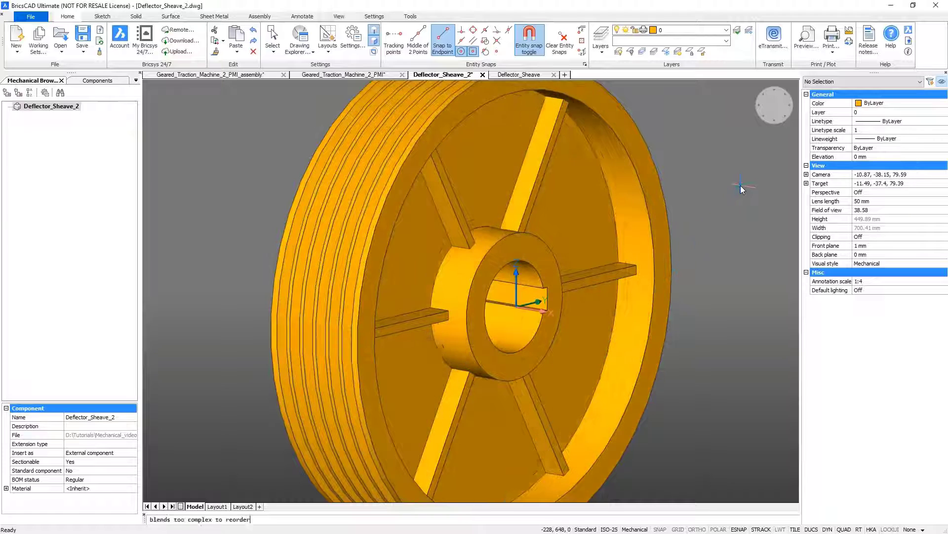
- Select one rib's edges plus the rim and hub circular edges, extend the selection to all matching edges, and fillet them
scroll(740, 186, "down", 2)
scroll(485, 136, "down", 1)
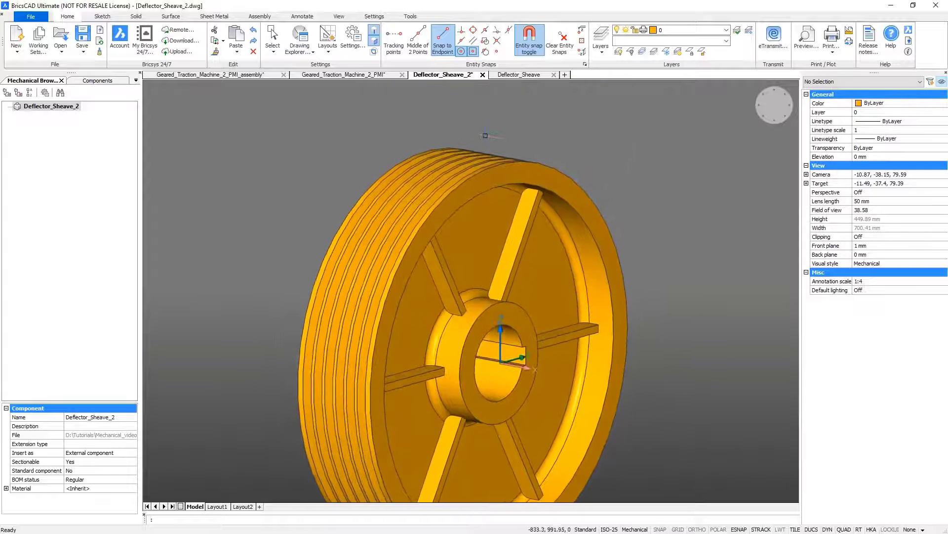
left_click_drag(469, 130, 544, 318)
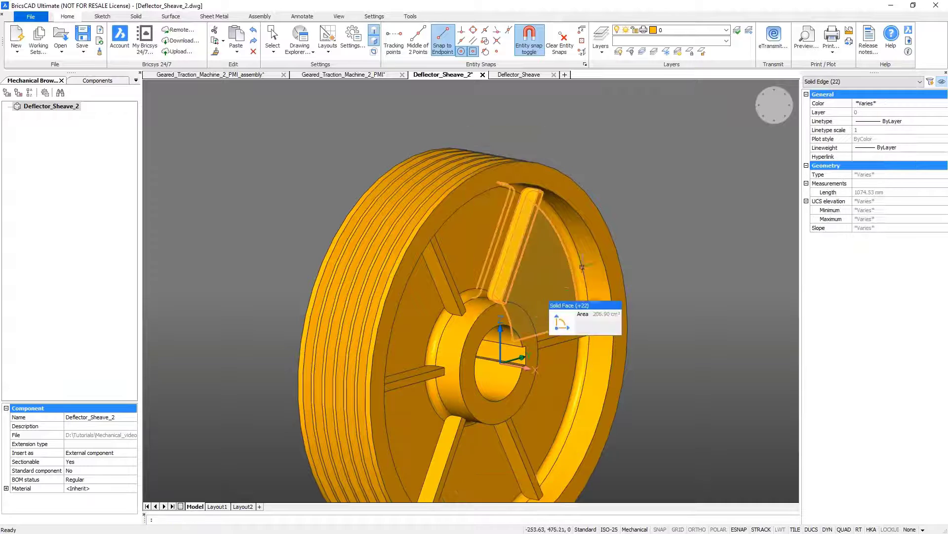
left_click(590, 239)
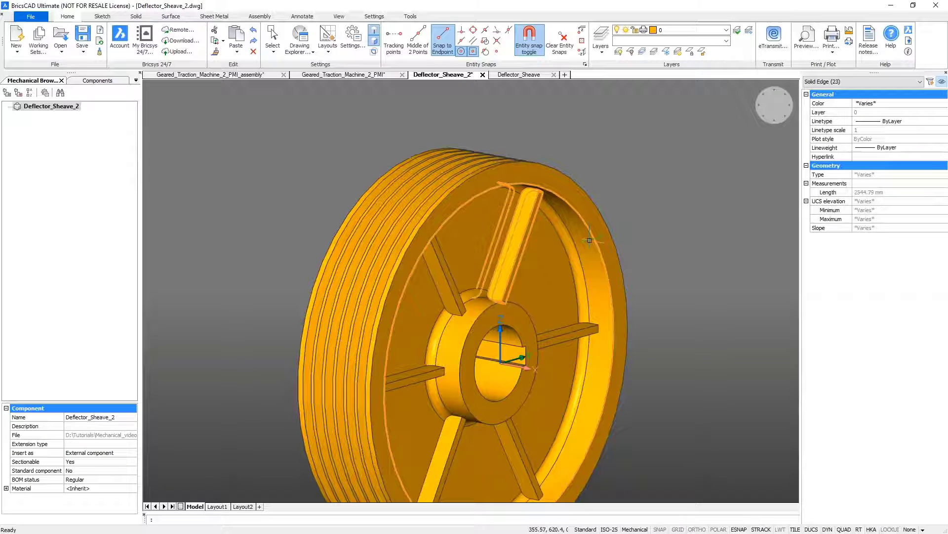
left_click(533, 312)
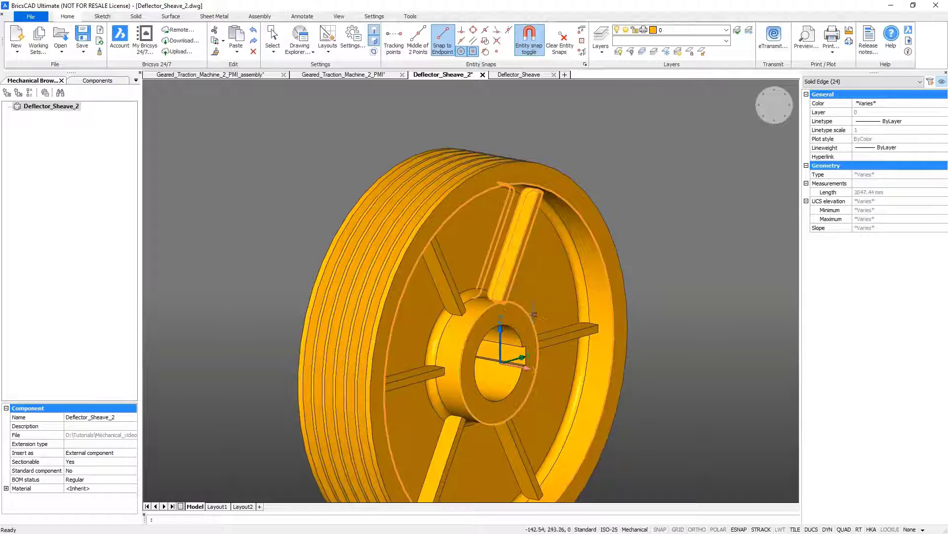
right_click(656, 206)
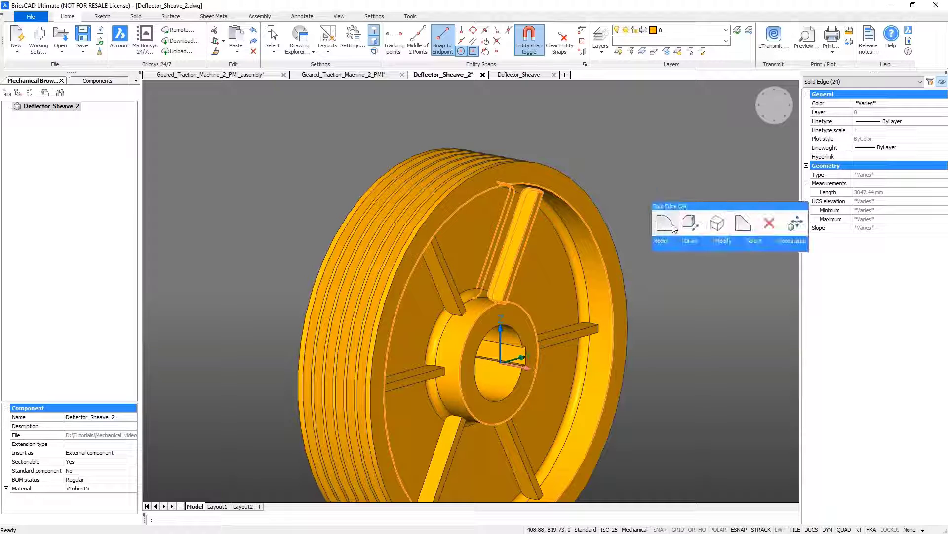
left_click(691, 225)
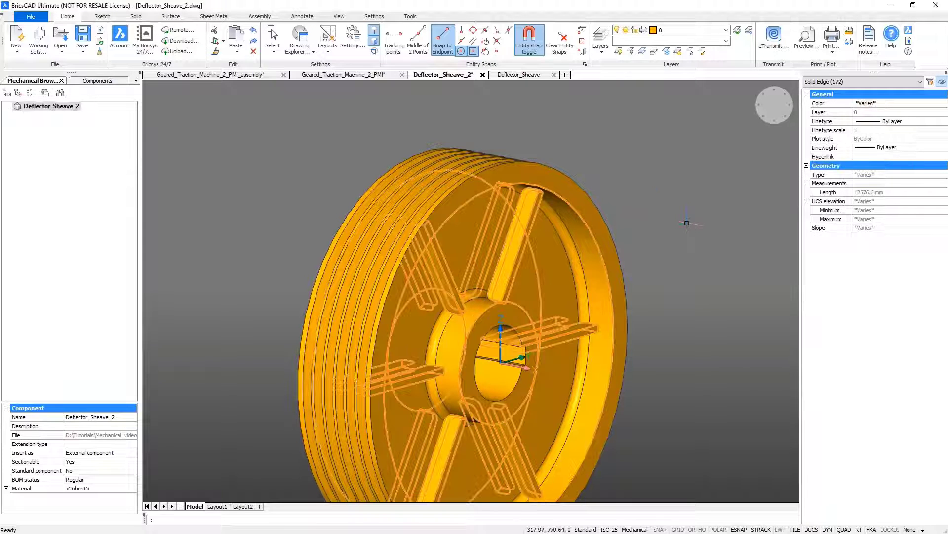
left_click(714, 239)
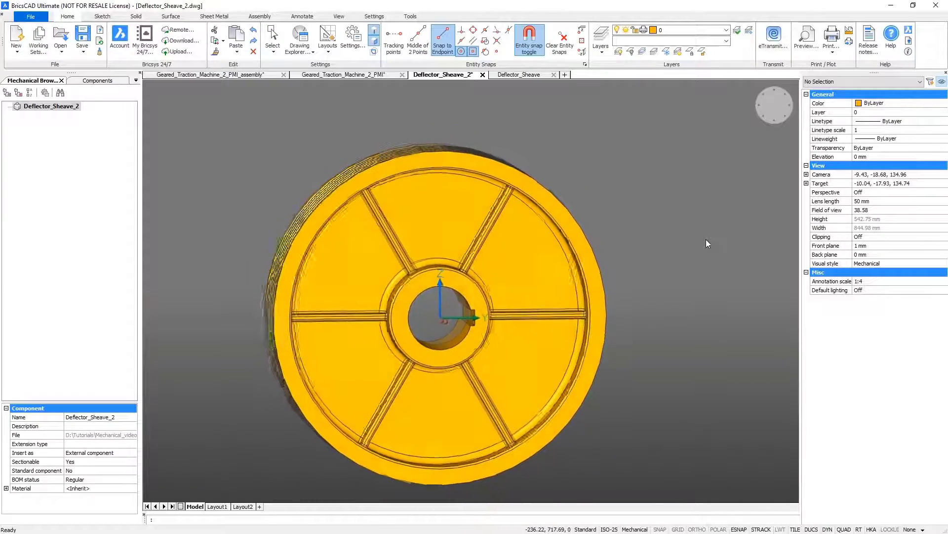
- Draw a circle of 50 mm radius at the geometric center of the upper web section and extrude it through the web as a hole
right_click(589, 144)
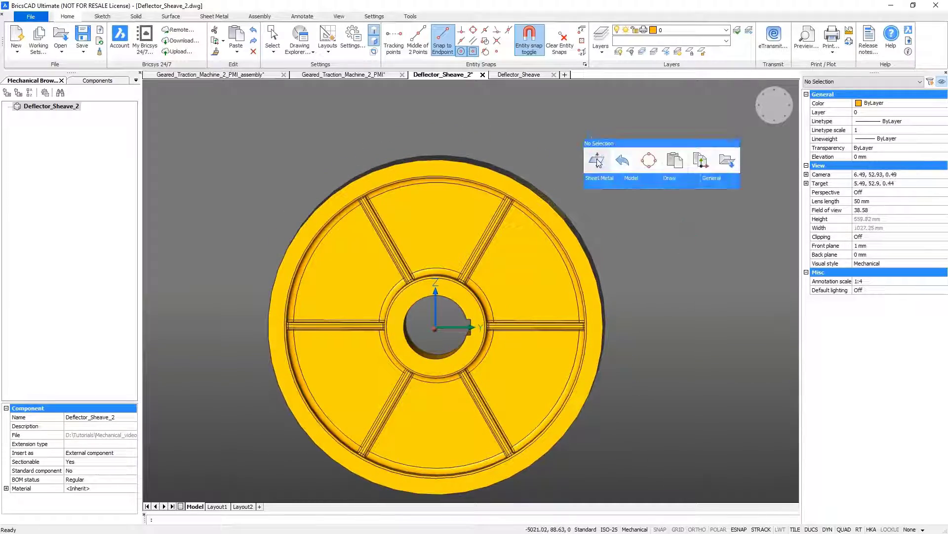
mouse_move(649, 162)
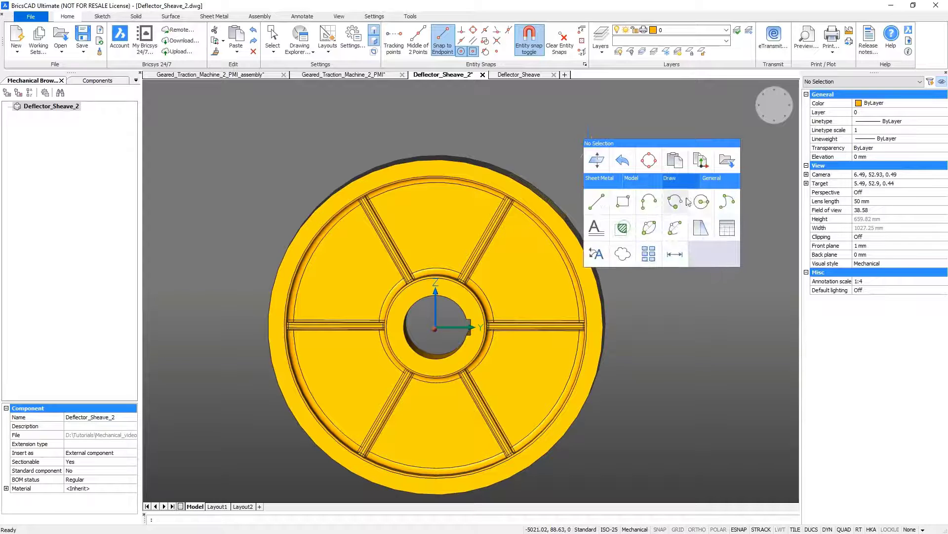
left_click(702, 203)
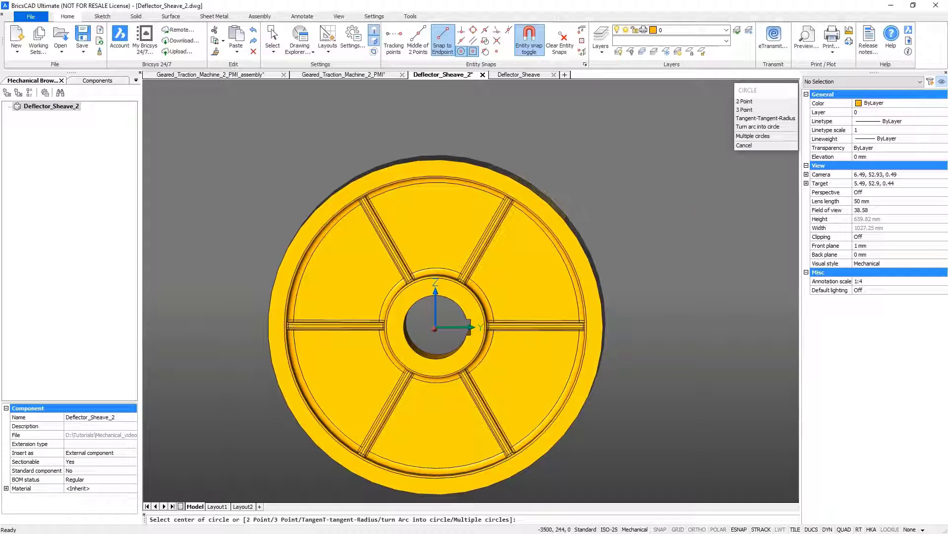
left_click(436, 222)
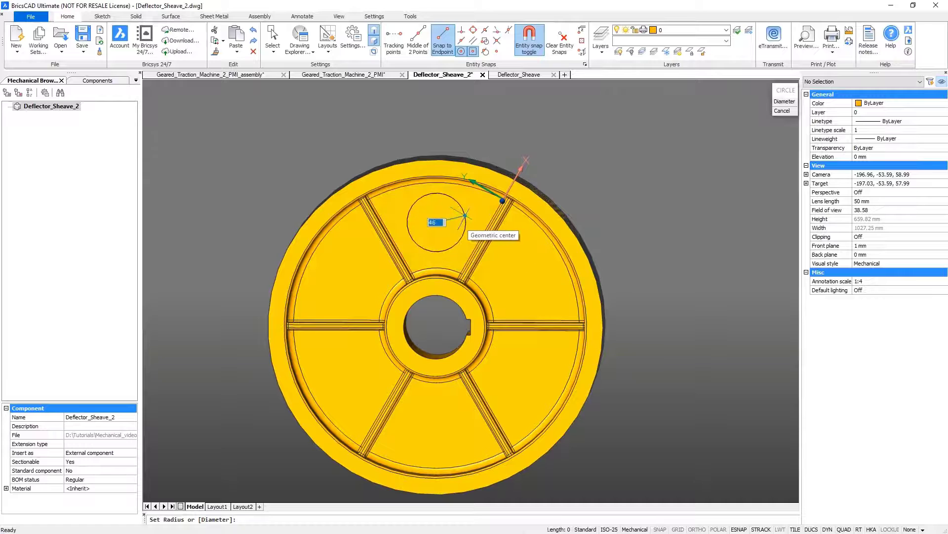
type("50")
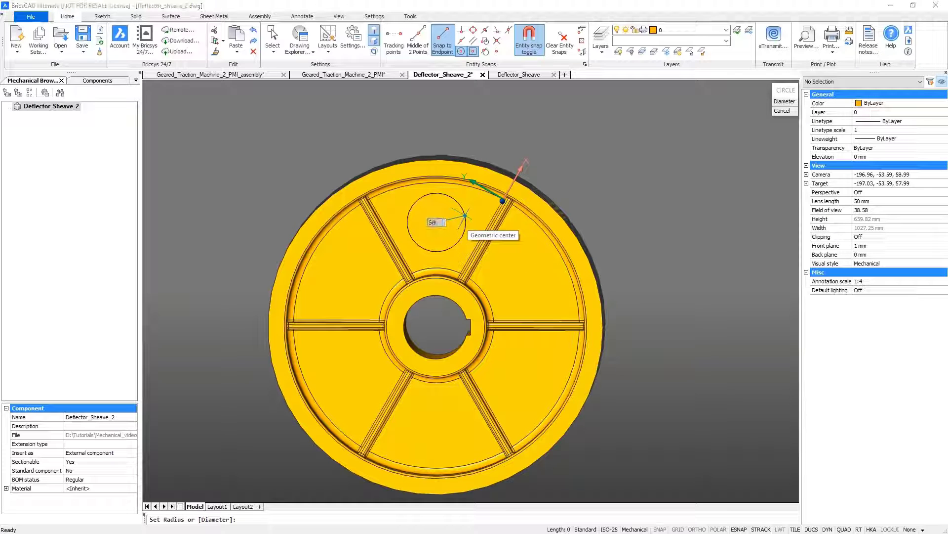
key("Return")
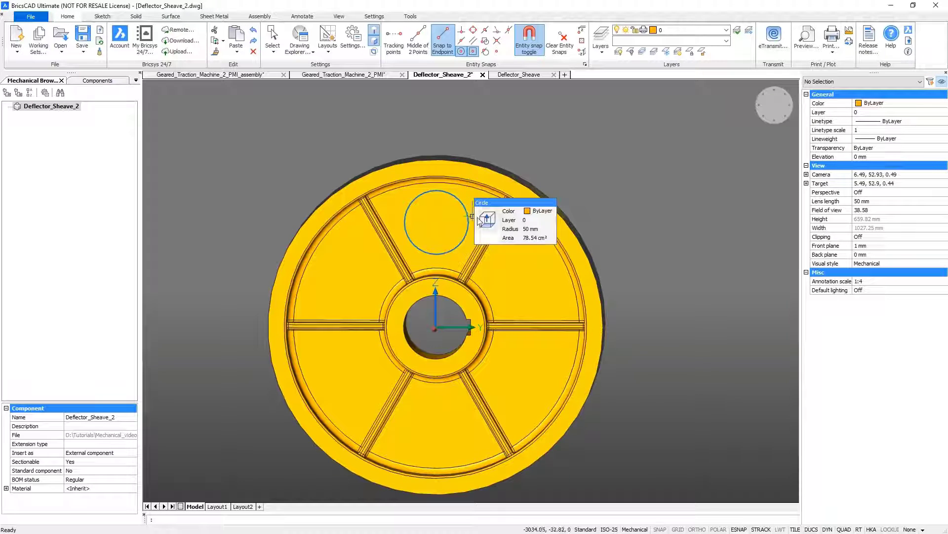
left_click(490, 216)
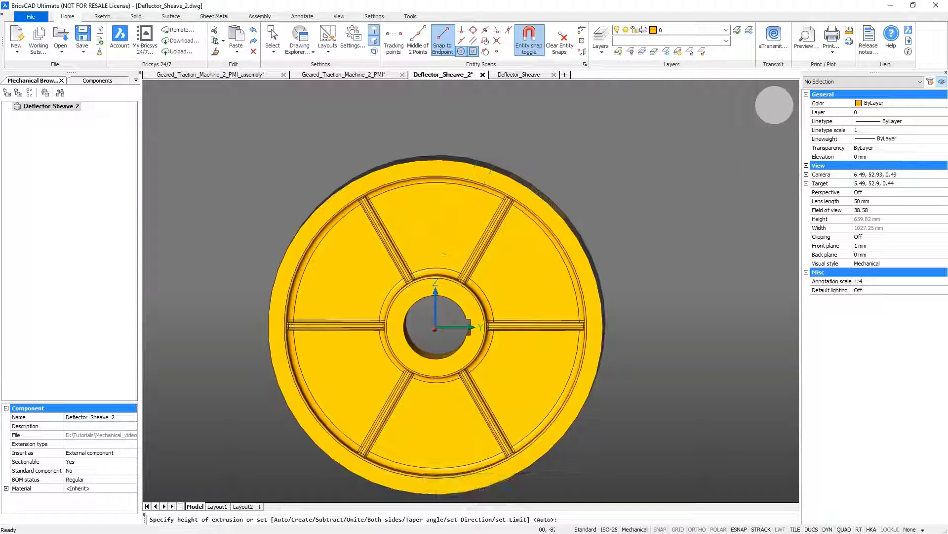
left_click(483, 137)
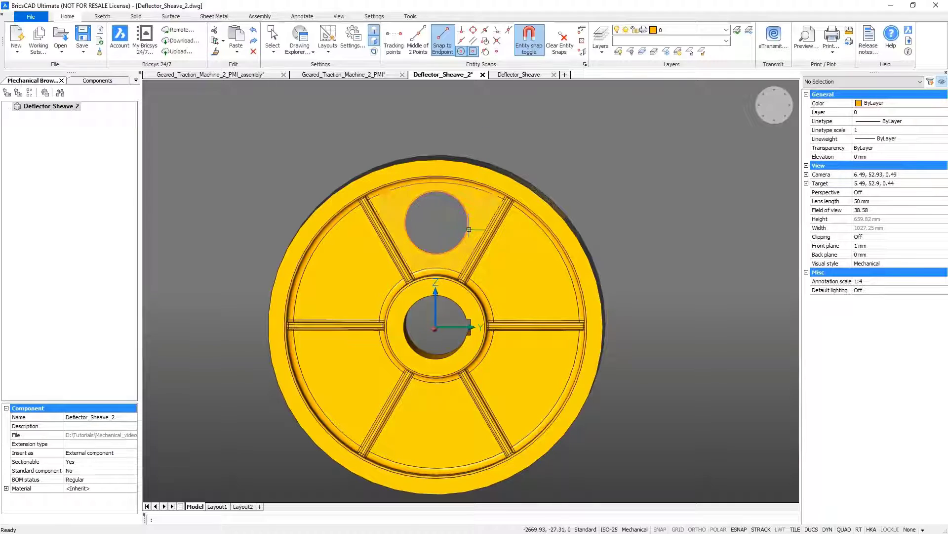
- Fillet both circular edges of the new web hole with a 3 mm radius
mouse_move(469, 229)
scroll(467, 228, "up", 10)
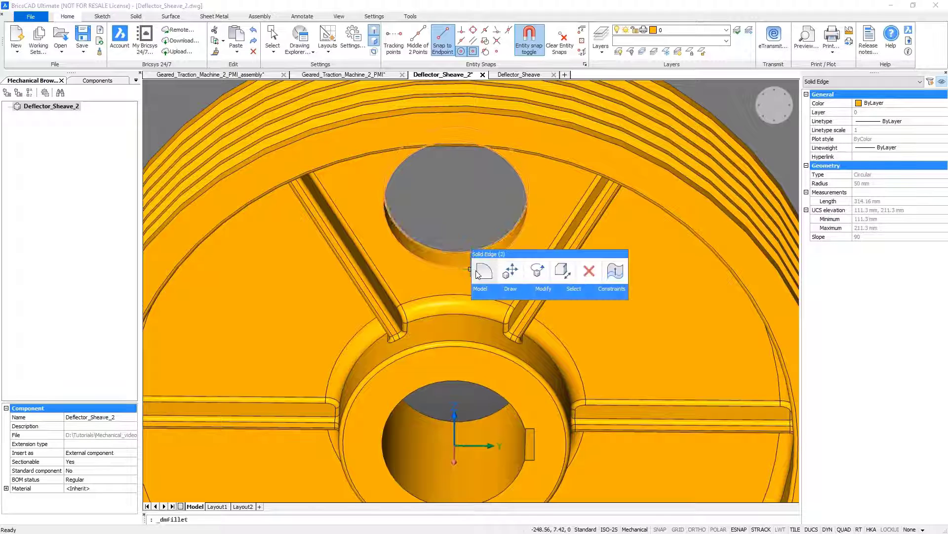
left_click(476, 273)
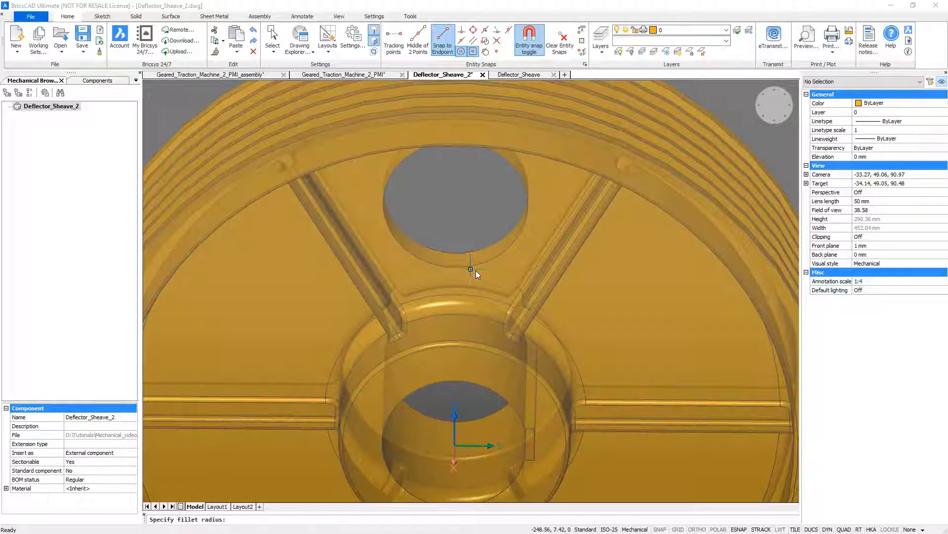
type("1")
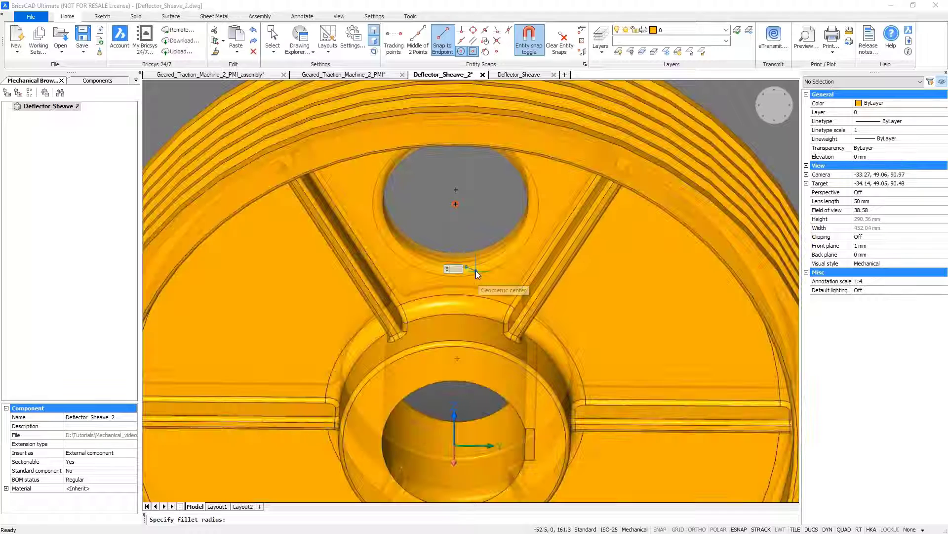
key("Return")
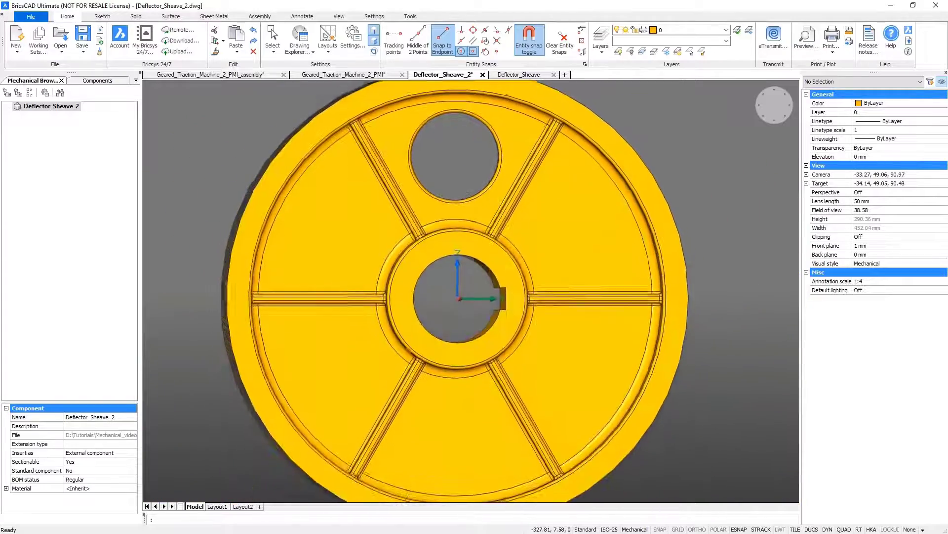
- Copy the upper web hole's faces including its fillets, with the hole's geometric center as base point and the Multiple option
left_click(414, 110)
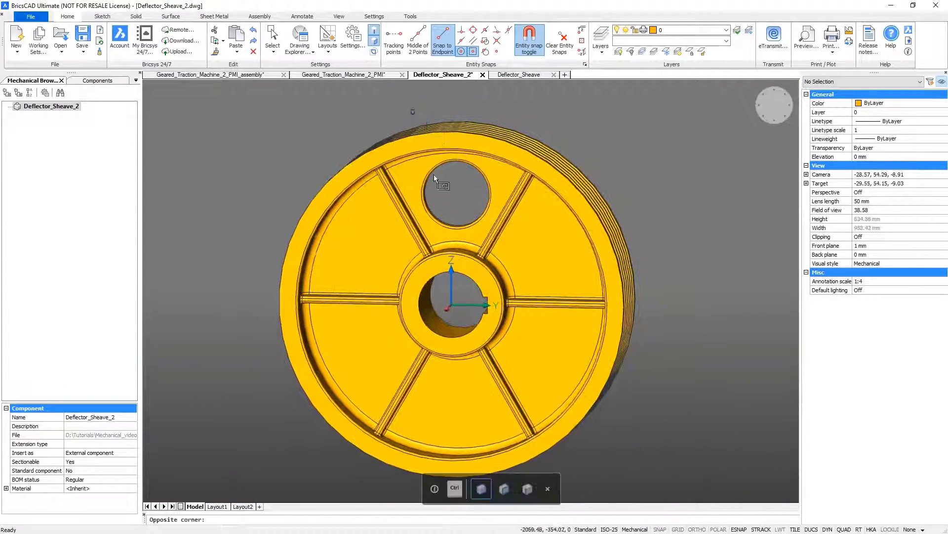
left_click(510, 234)
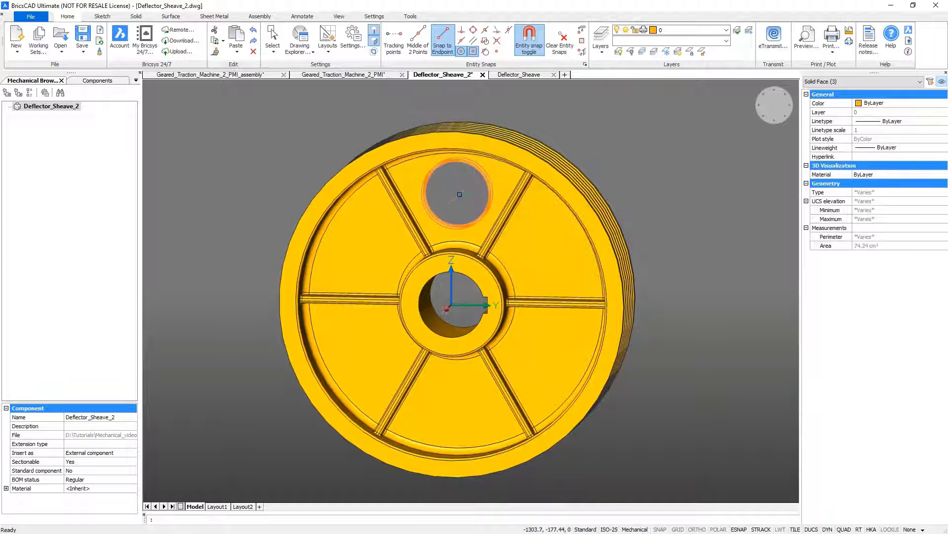
left_click(469, 213)
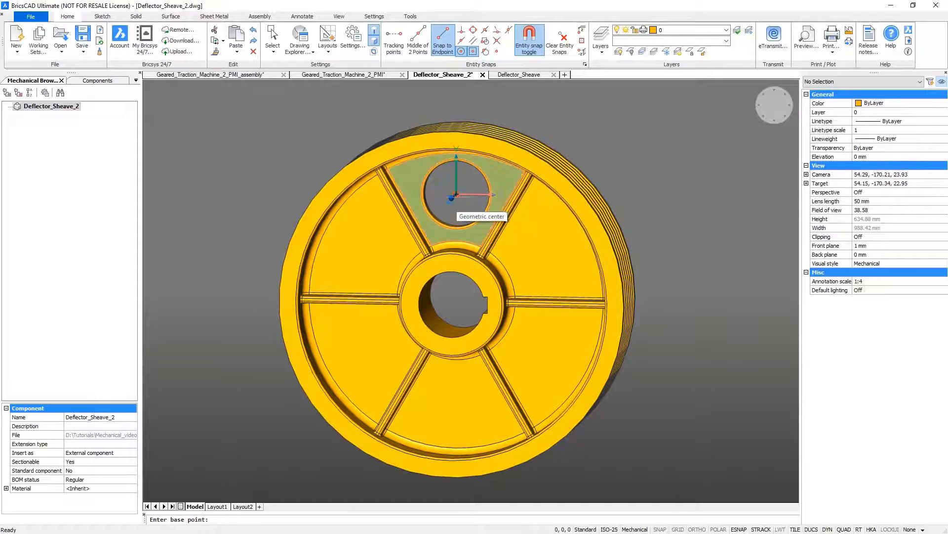
left_click(456, 195)
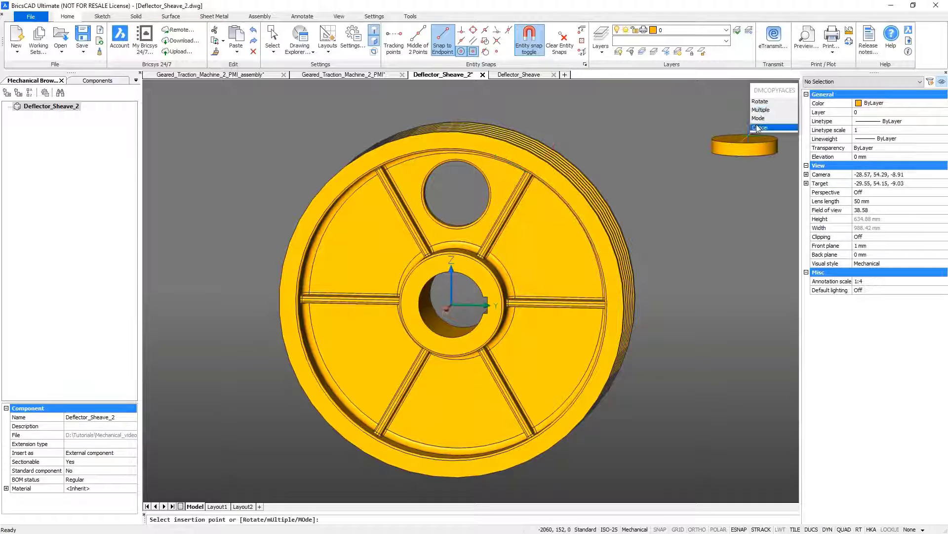
left_click(764, 110)
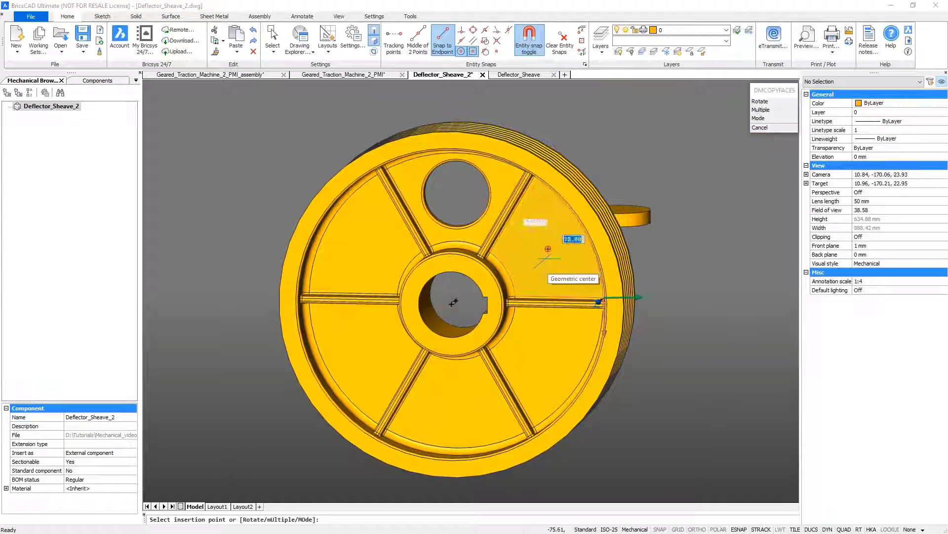
- Place a copy of the filleted hole at the geometric center of each of the five remaining web sections and end the copying
left_click(548, 248)
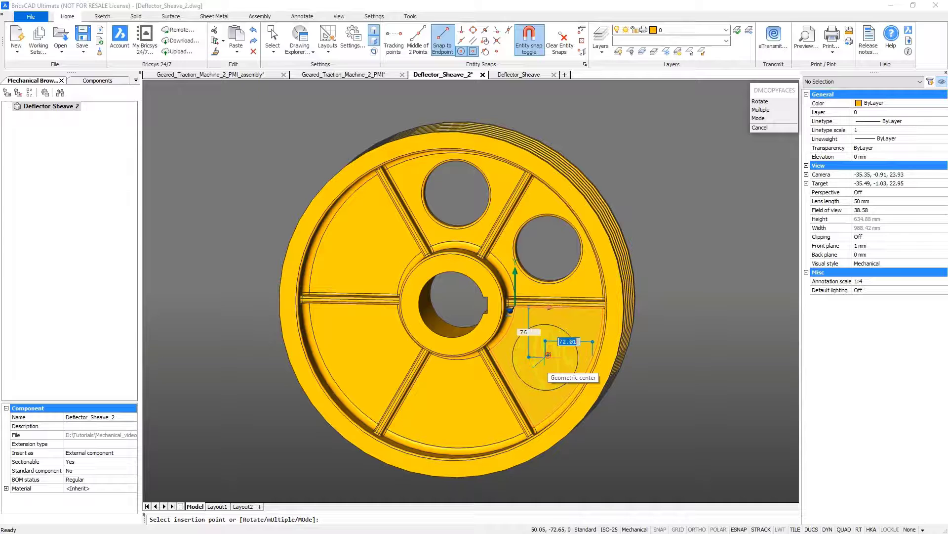
left_click(548, 354)
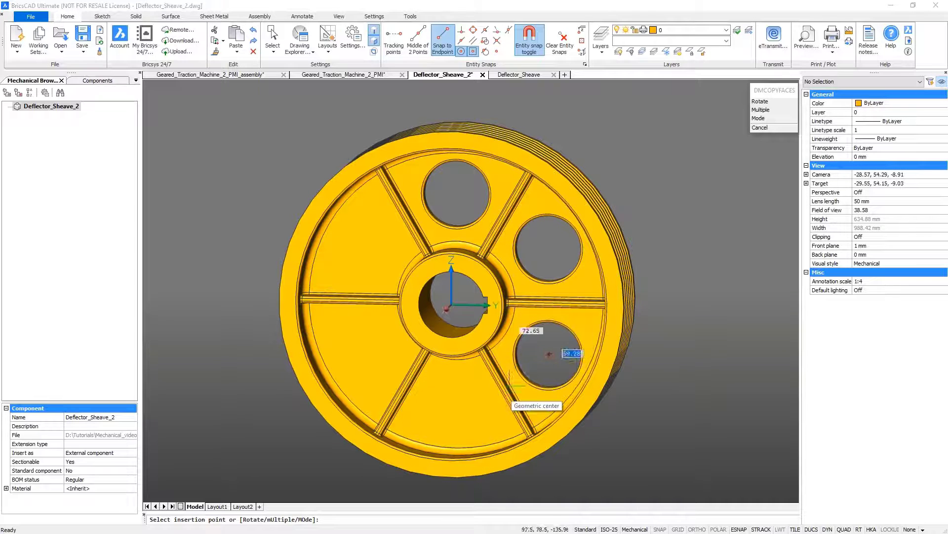
left_click(453, 405)
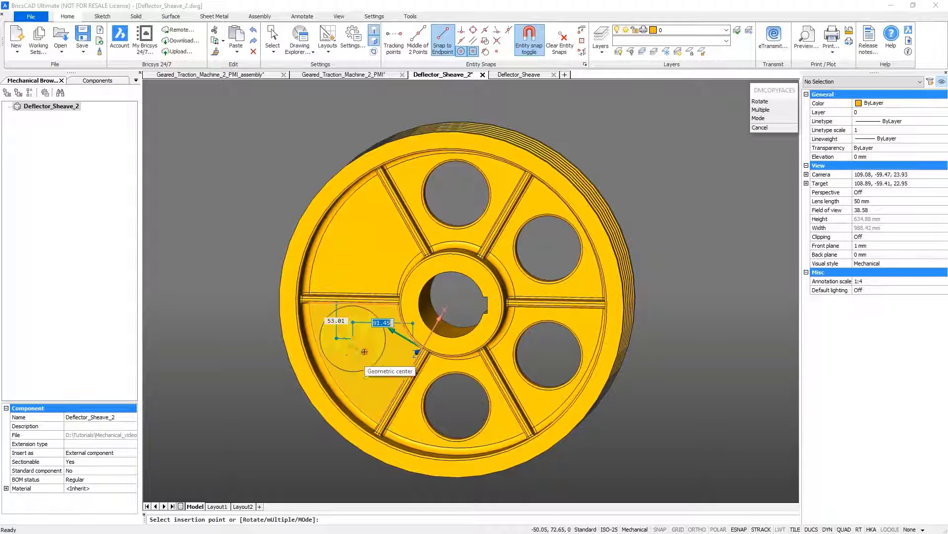
left_click(365, 354)
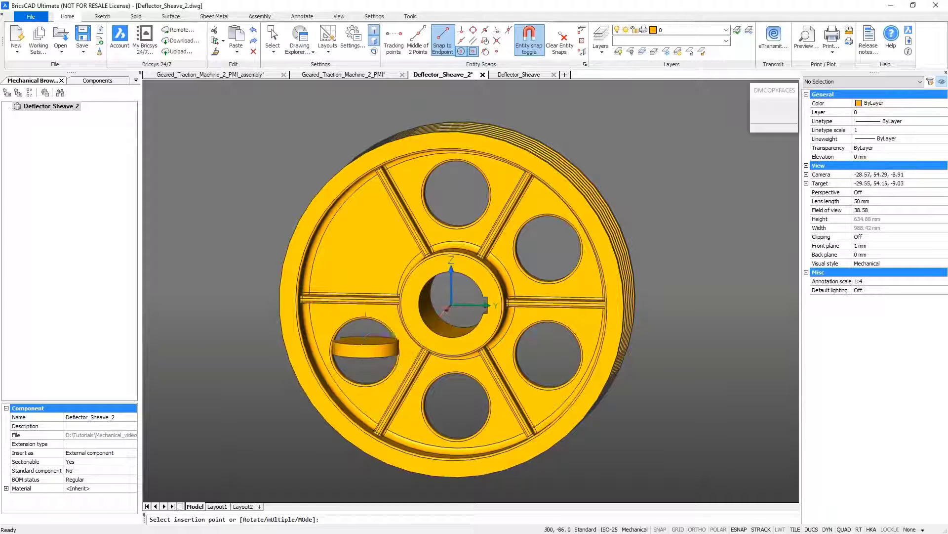
left_click(364, 246)
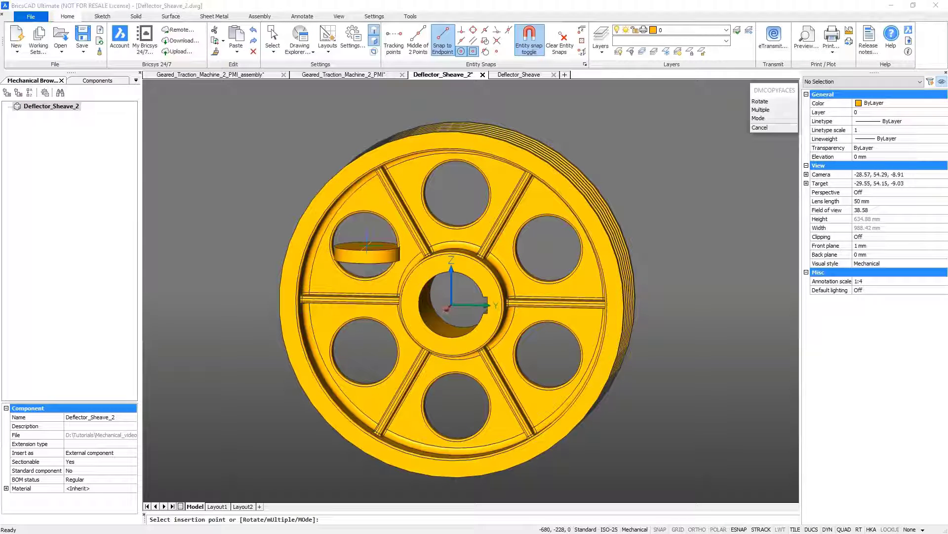
left_click(367, 246)
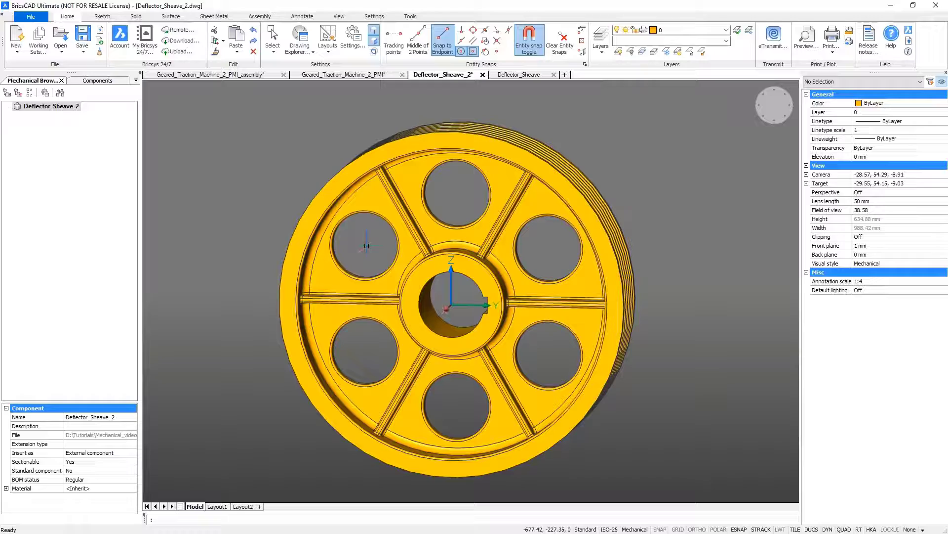
- Set the sheave solid's color to RGB 255,191,0 and save the Deflector_Sheave_2 drawing
scroll(475, 296, "down", 3)
middle_click_drag(474, 296, 741, 303, "shift")
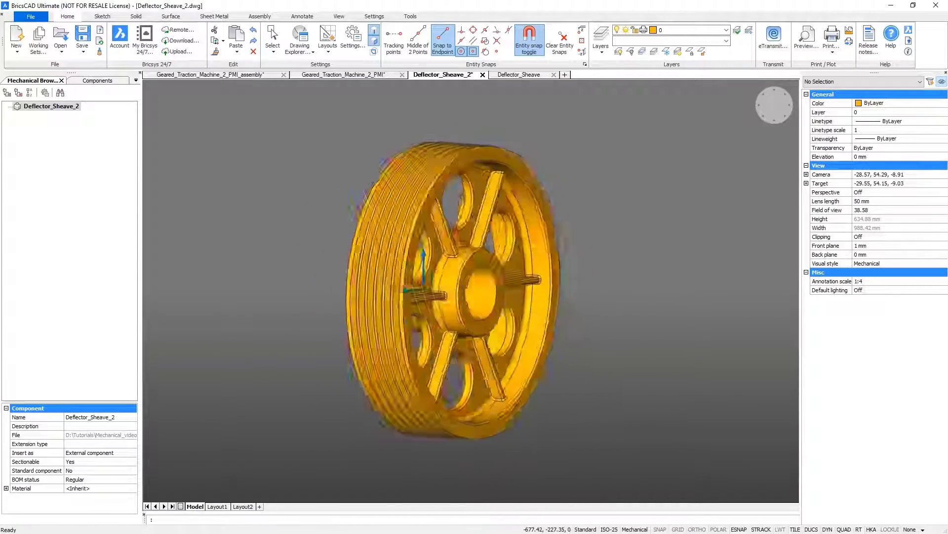
middle_click_drag(563, 302, 733, 305, "shift")
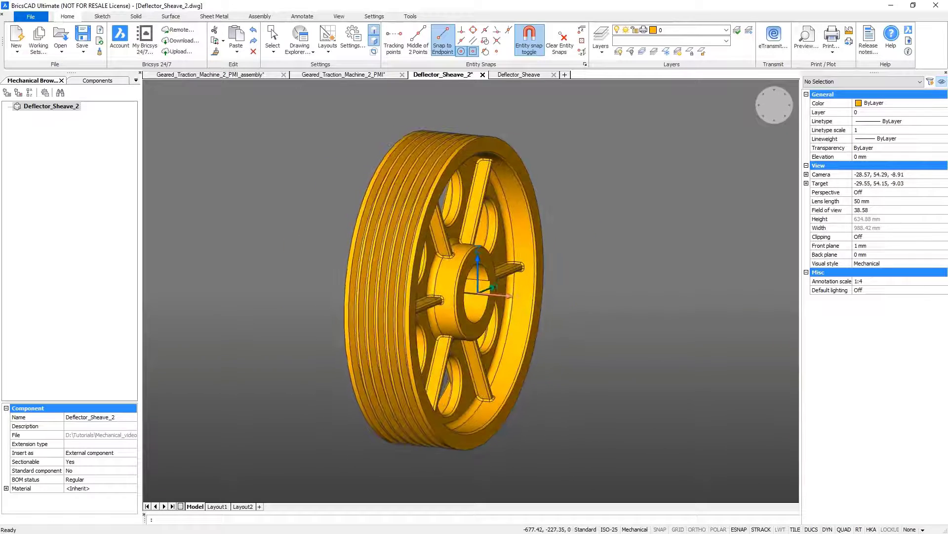
left_click(438, 140)
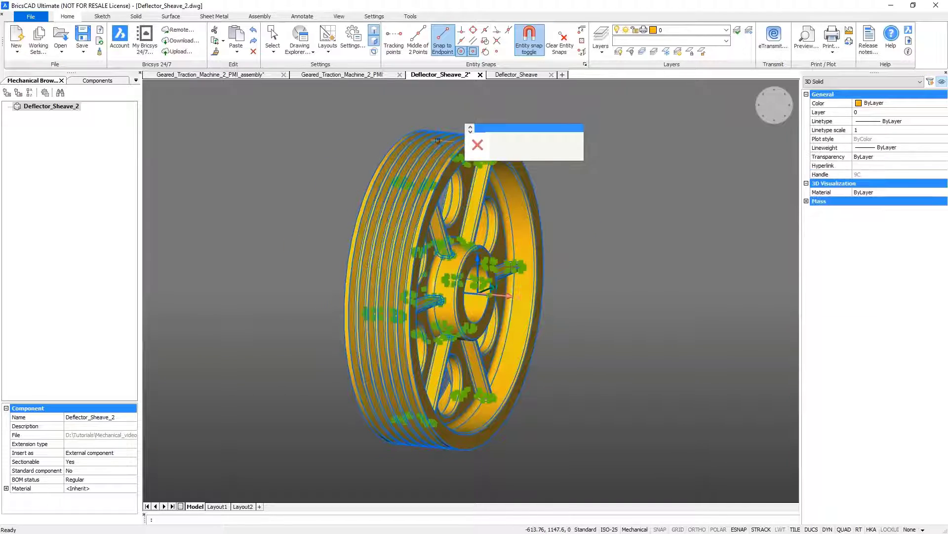
left_click(896, 109)
left_click(889, 192)
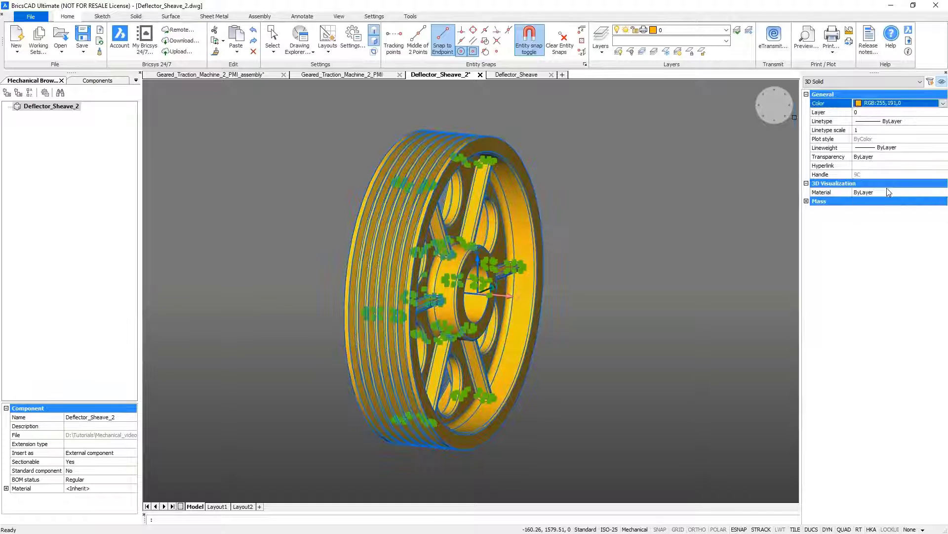
left_click(82, 38)
- Update the Deflector_Sheave_2 component insert in the Geared_Traction_Machine_2_PMI drawing
left_click(353, 75)
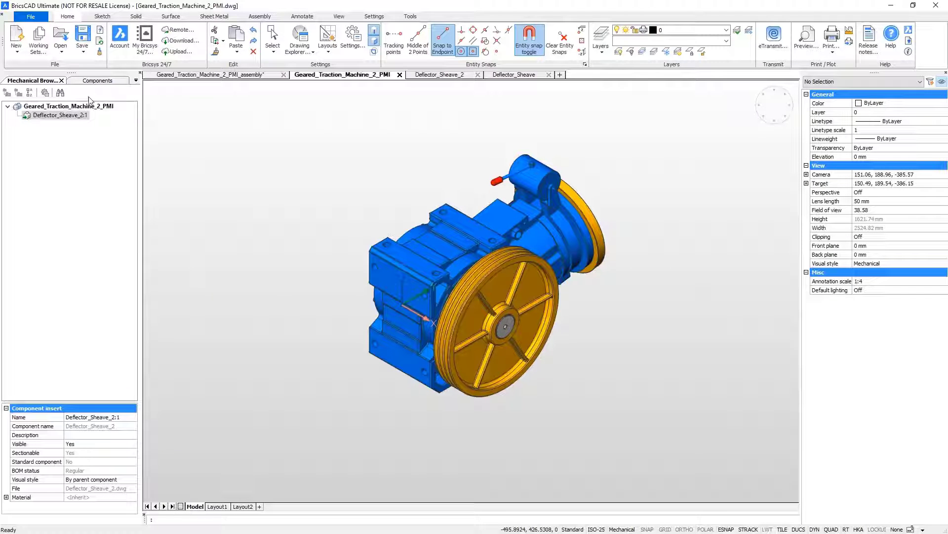
right_click(79, 120)
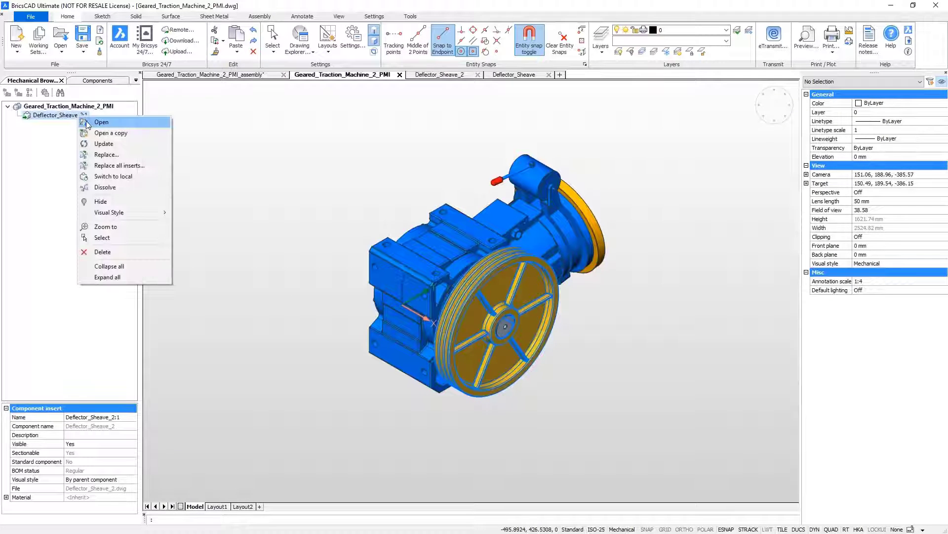
left_click(91, 146)
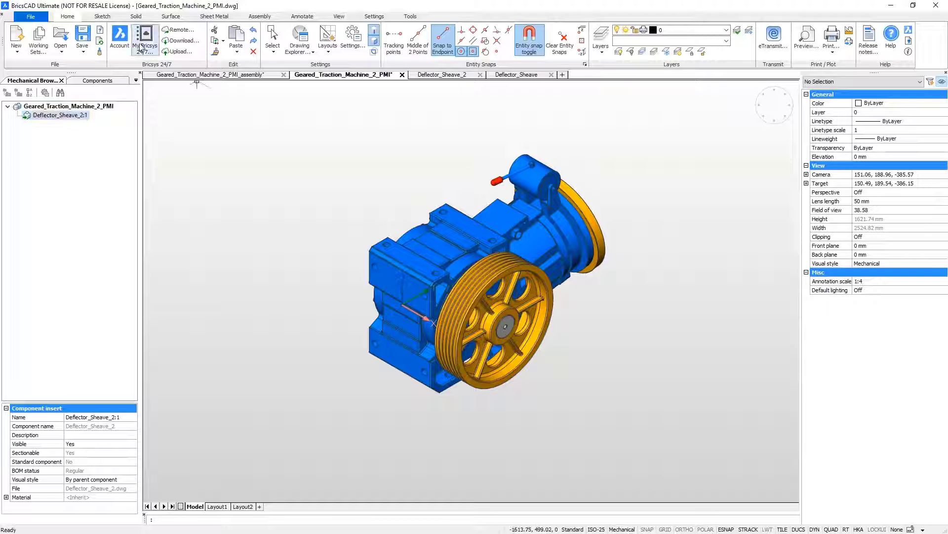
- Update the Geared_Traction_Machine_2_PMI component insert in the Geared_Traction_Machine_2_PMI_assembly drawing
left_click(234, 77)
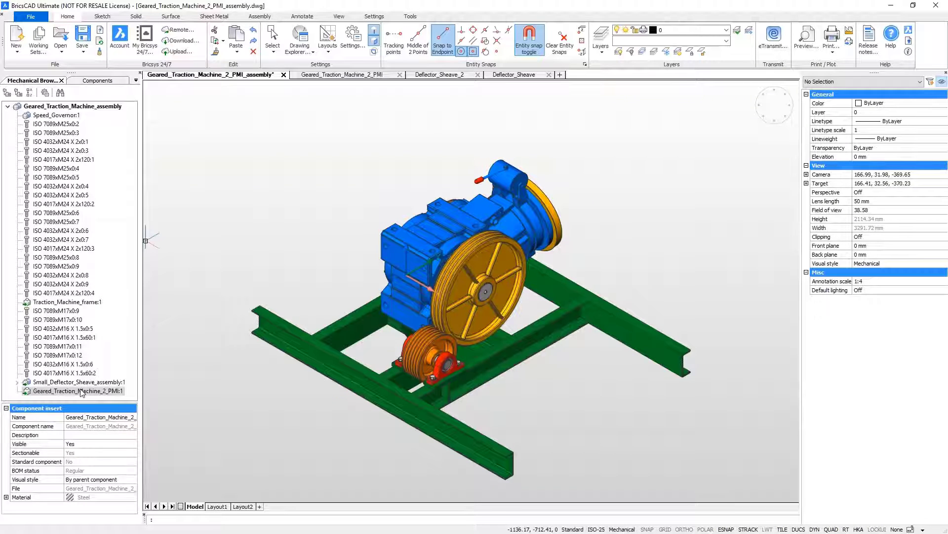
right_click(82, 392)
left_click(104, 248)
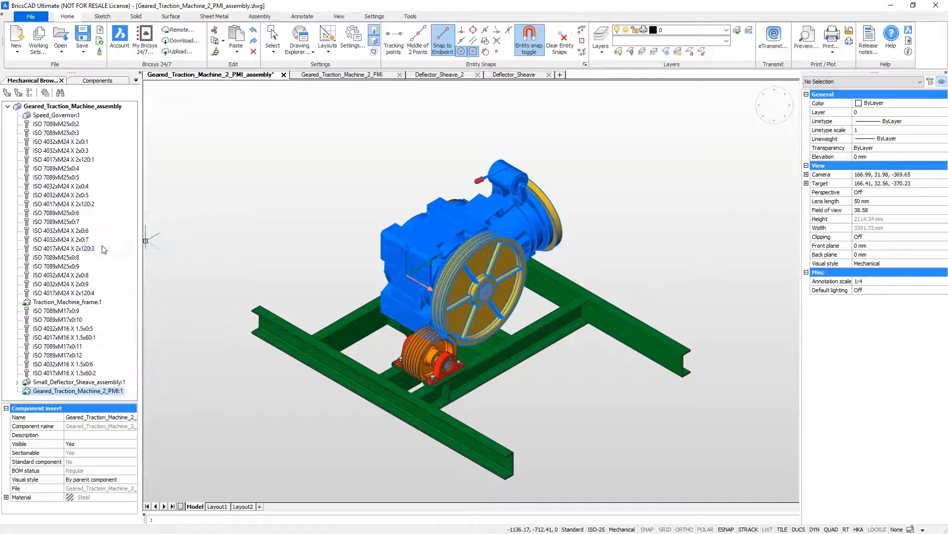